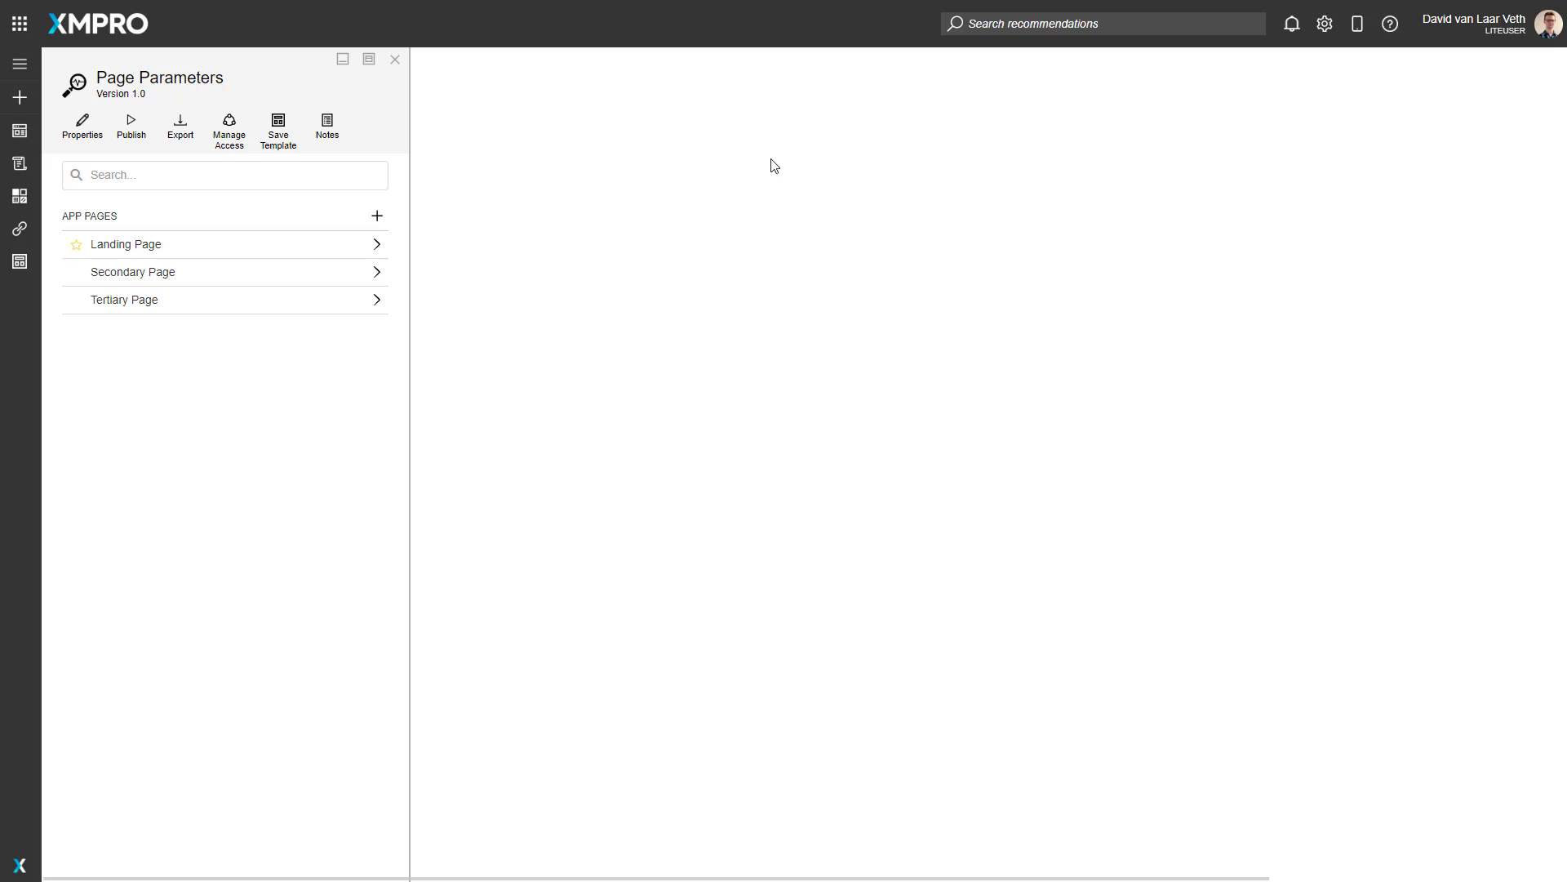
Step: Open the Secondary Page and add a page parameter named Info to its page data
left_click(195, 281)
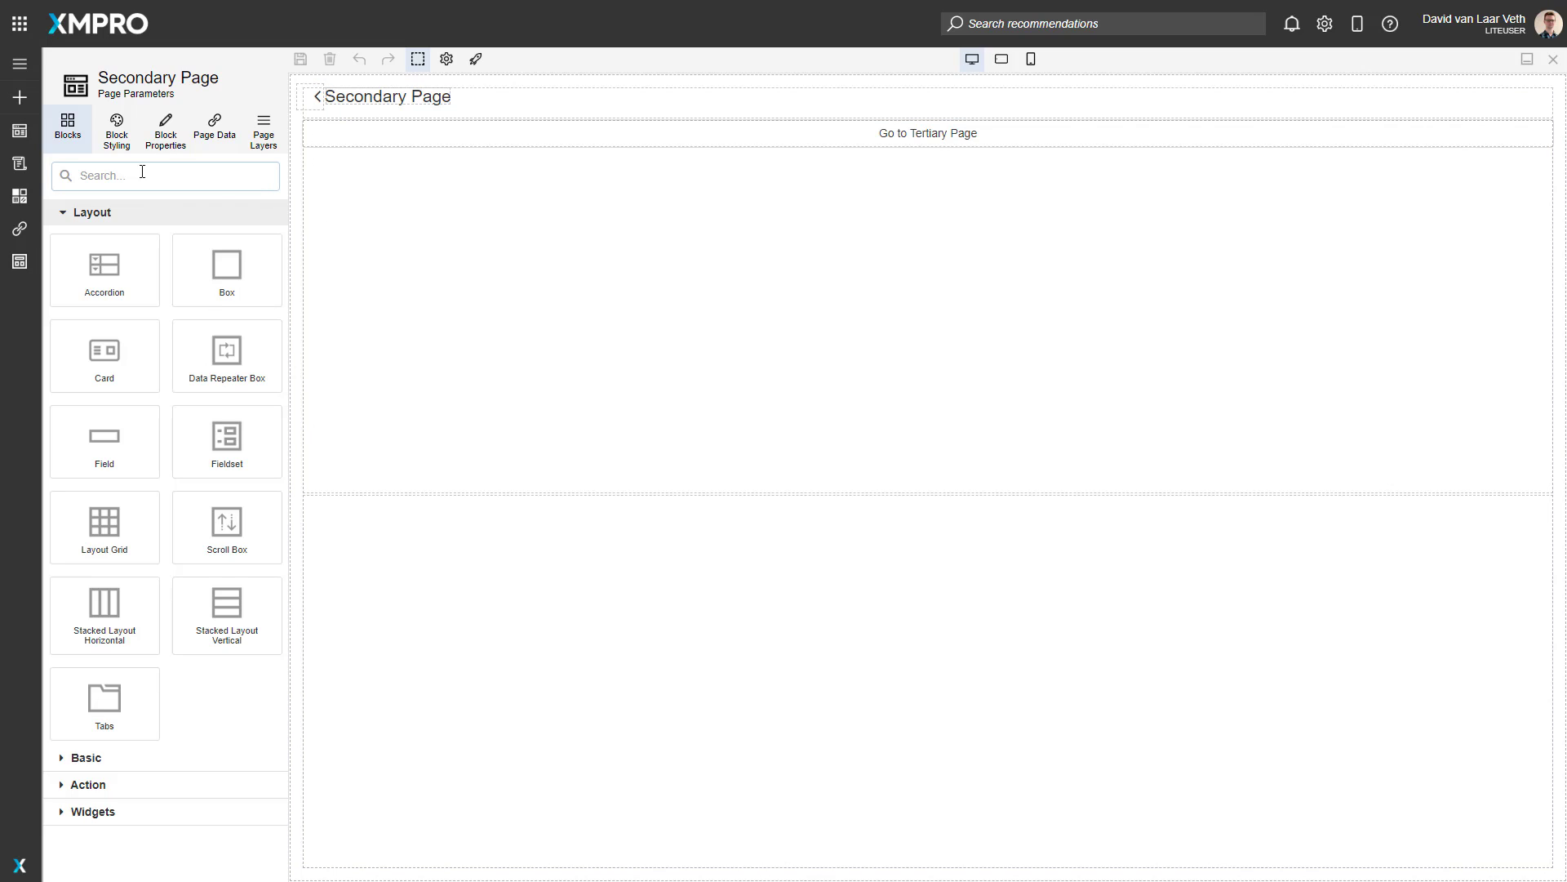
left_click(220, 137)
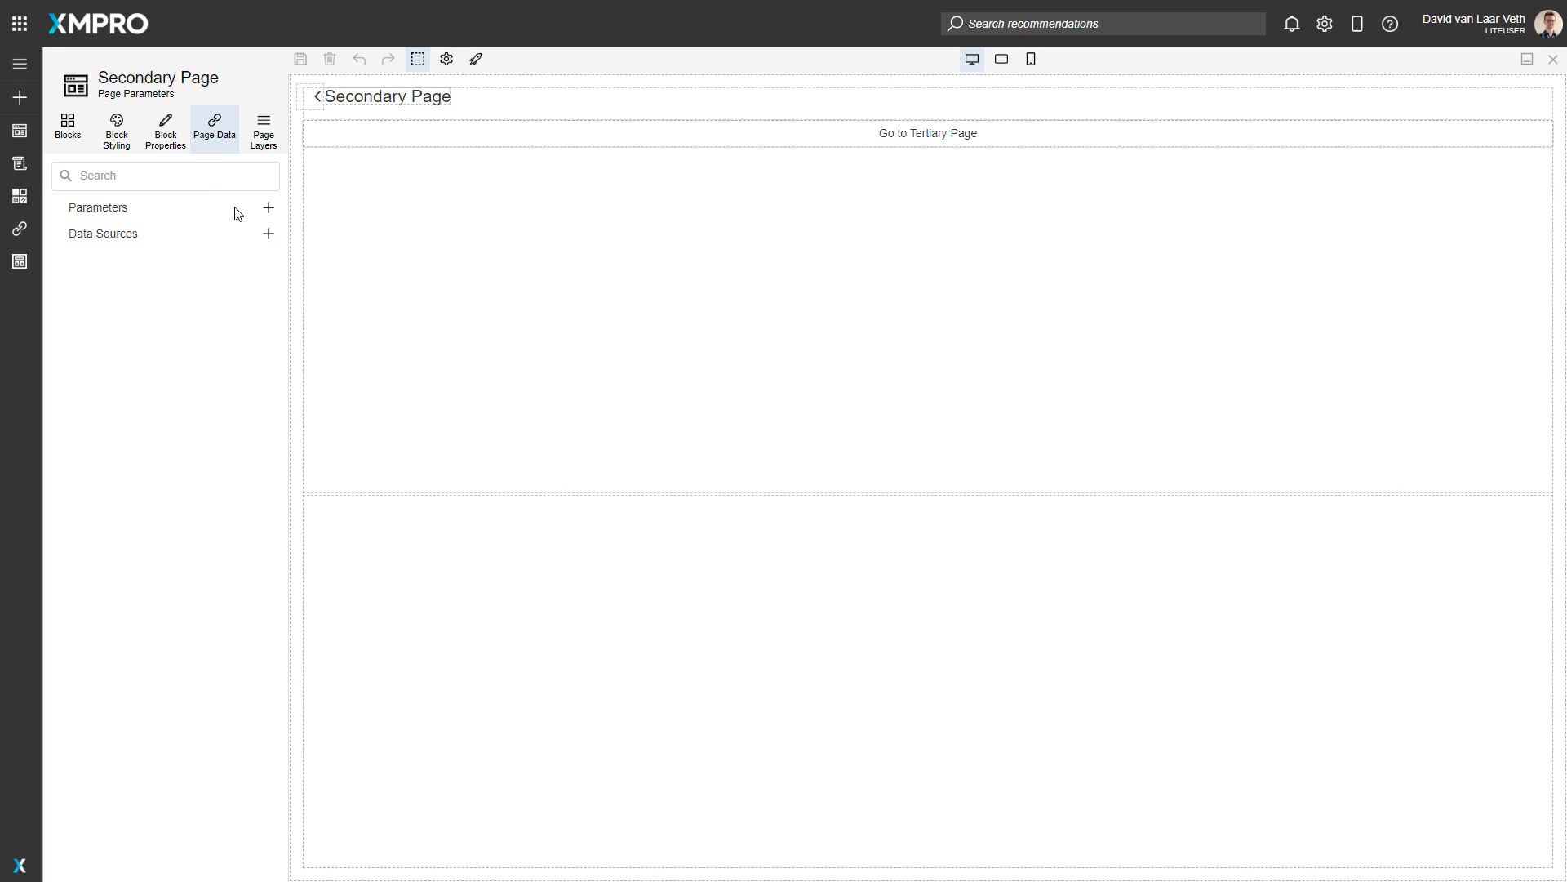
left_click(268, 210)
left_click(202, 221)
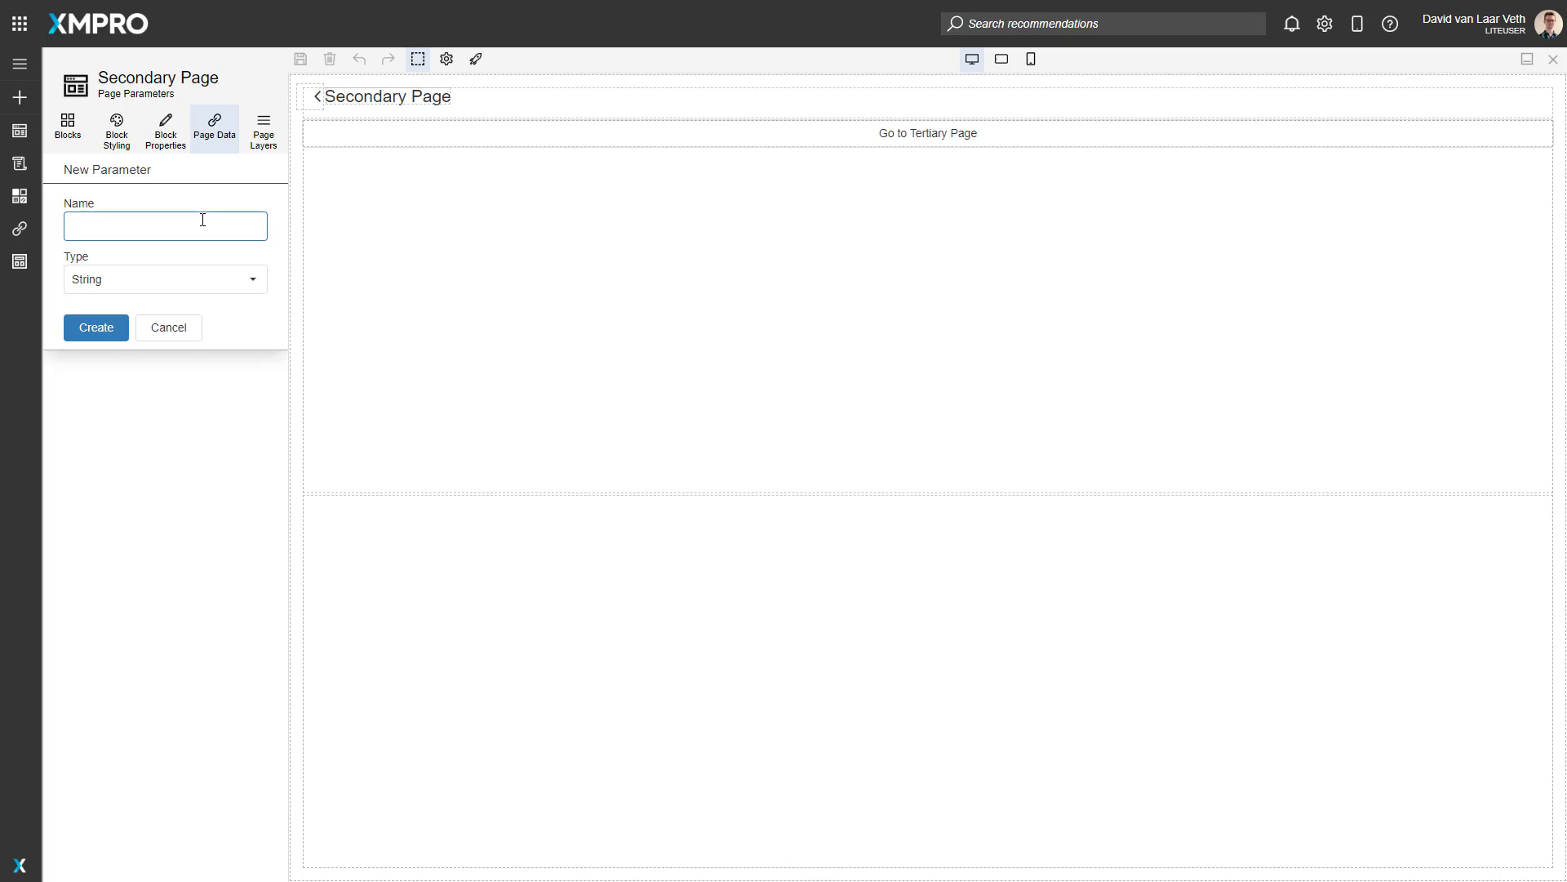
type("Info")
left_click(183, 285)
left_click(124, 449)
left_click(96, 328)
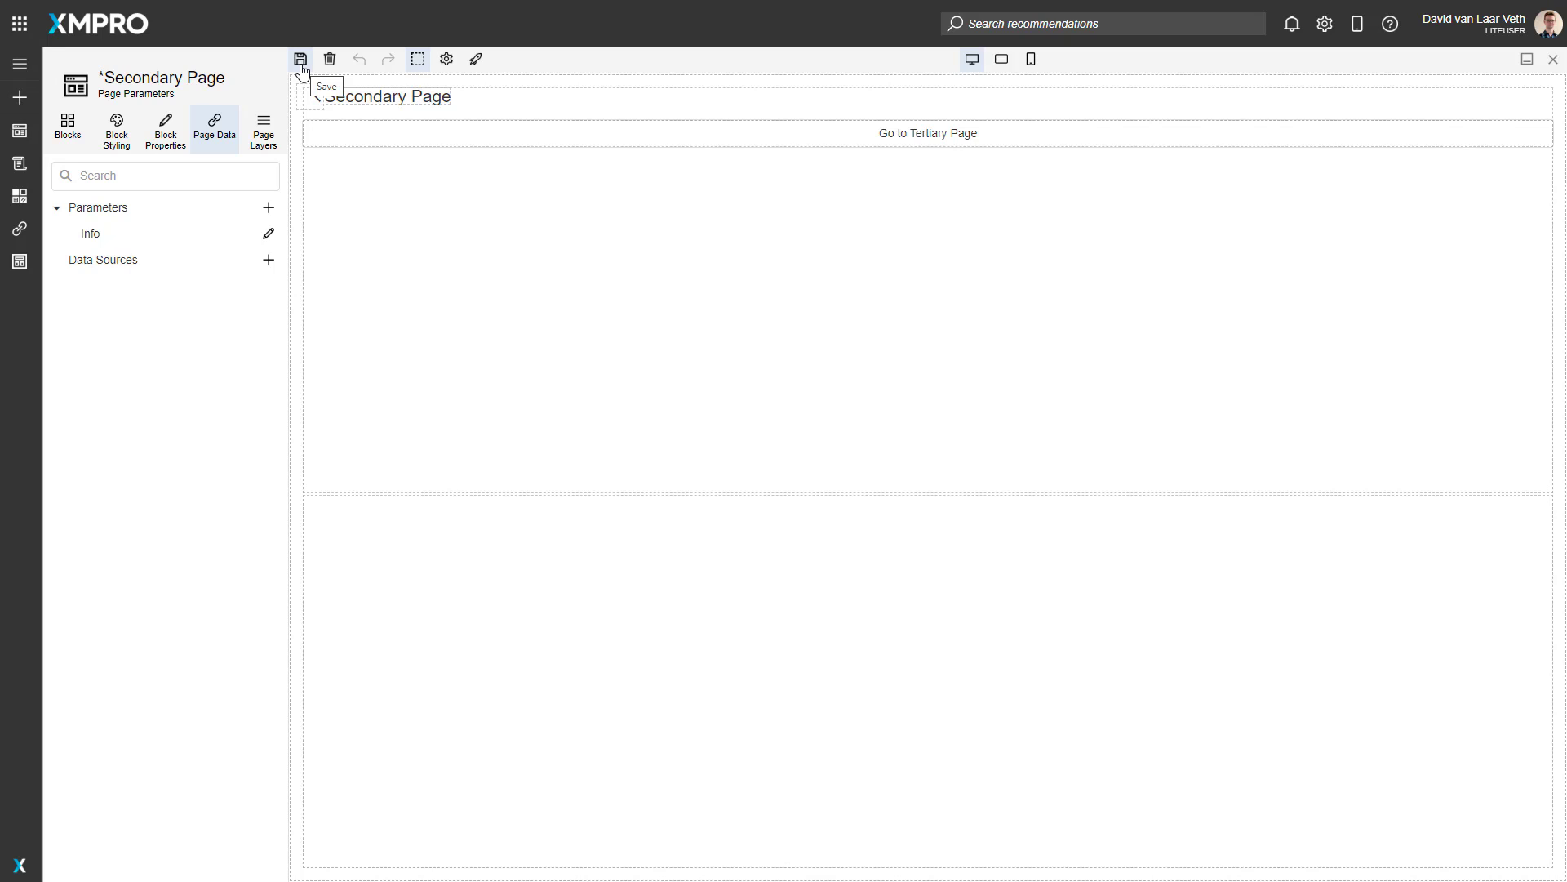
Step: Find the Text block and place it in the lower box of the Secondary Page
left_click(72, 139)
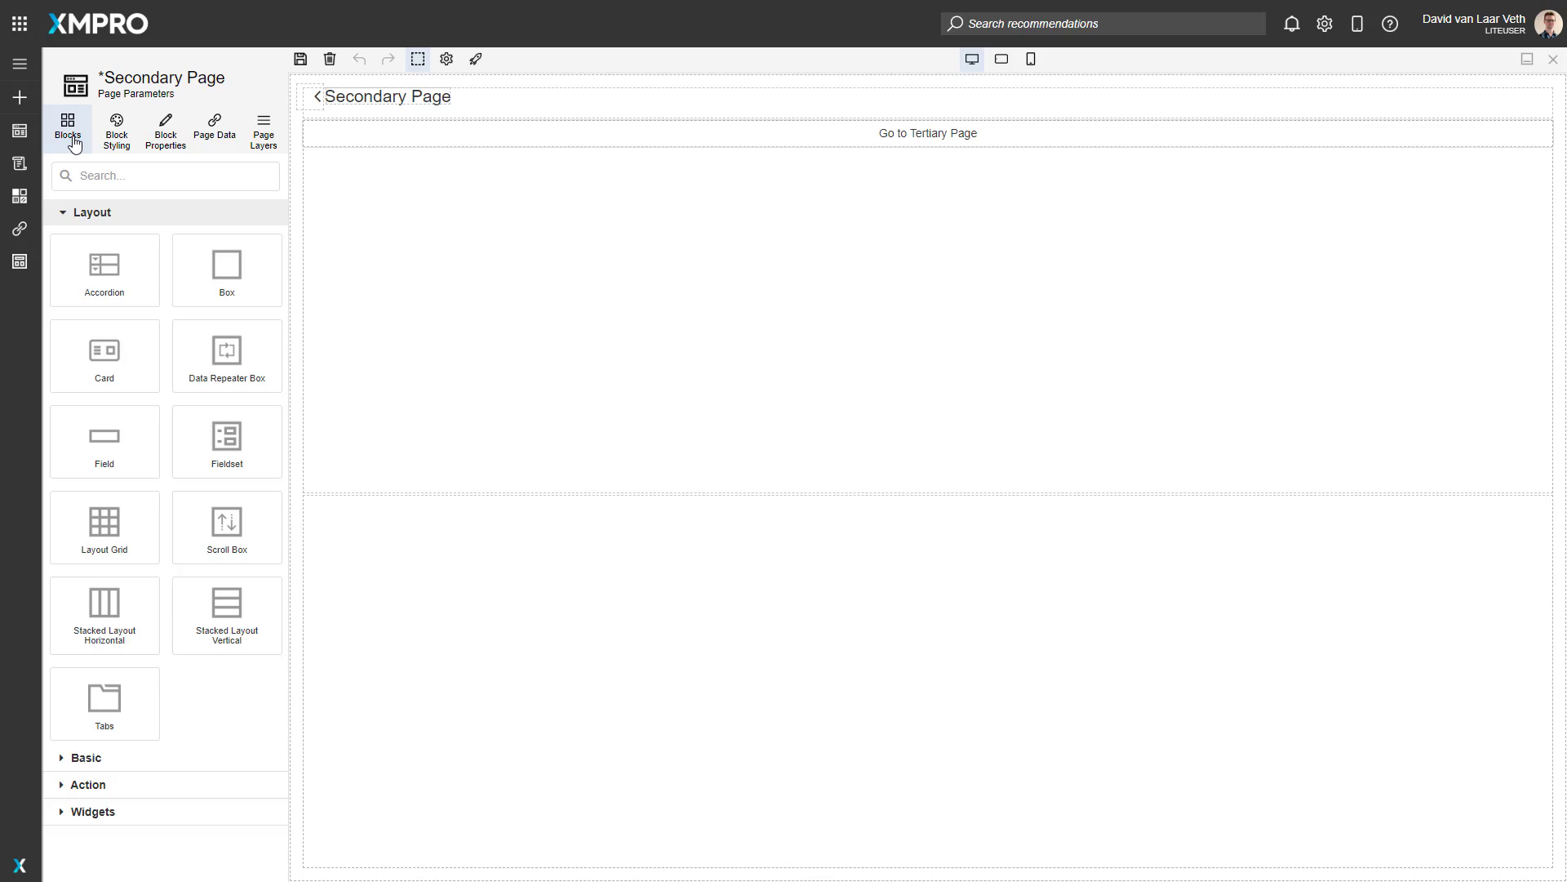
left_click(141, 178)
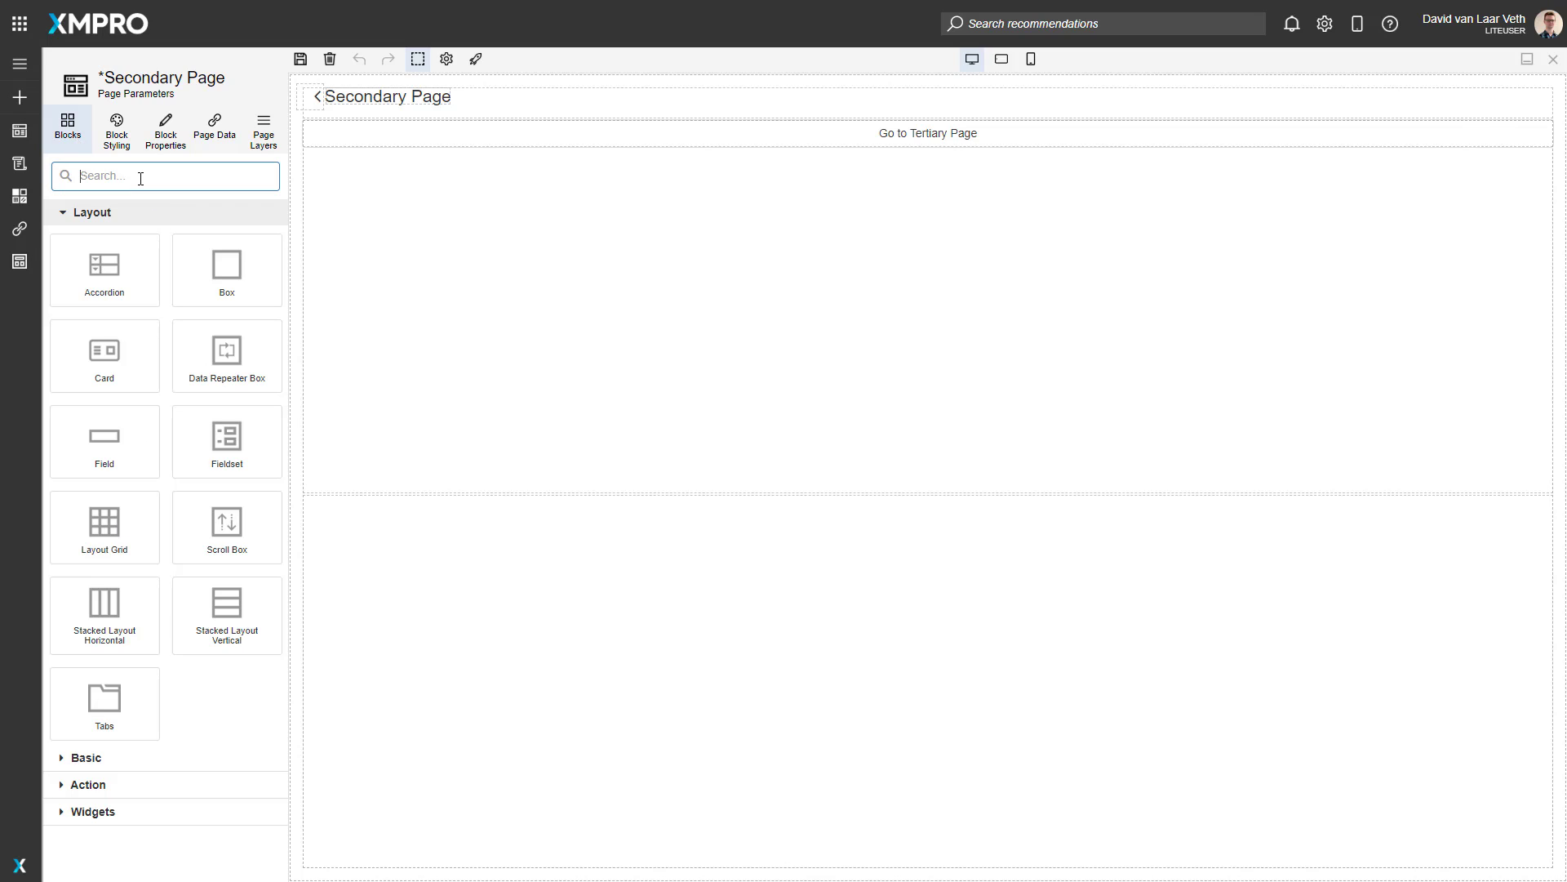
type("text")
left_click_drag(104, 270, 508, 589)
Step: Bind the Text block's text to Parameter.Info, then save and close the Secondary Page
left_click(167, 131)
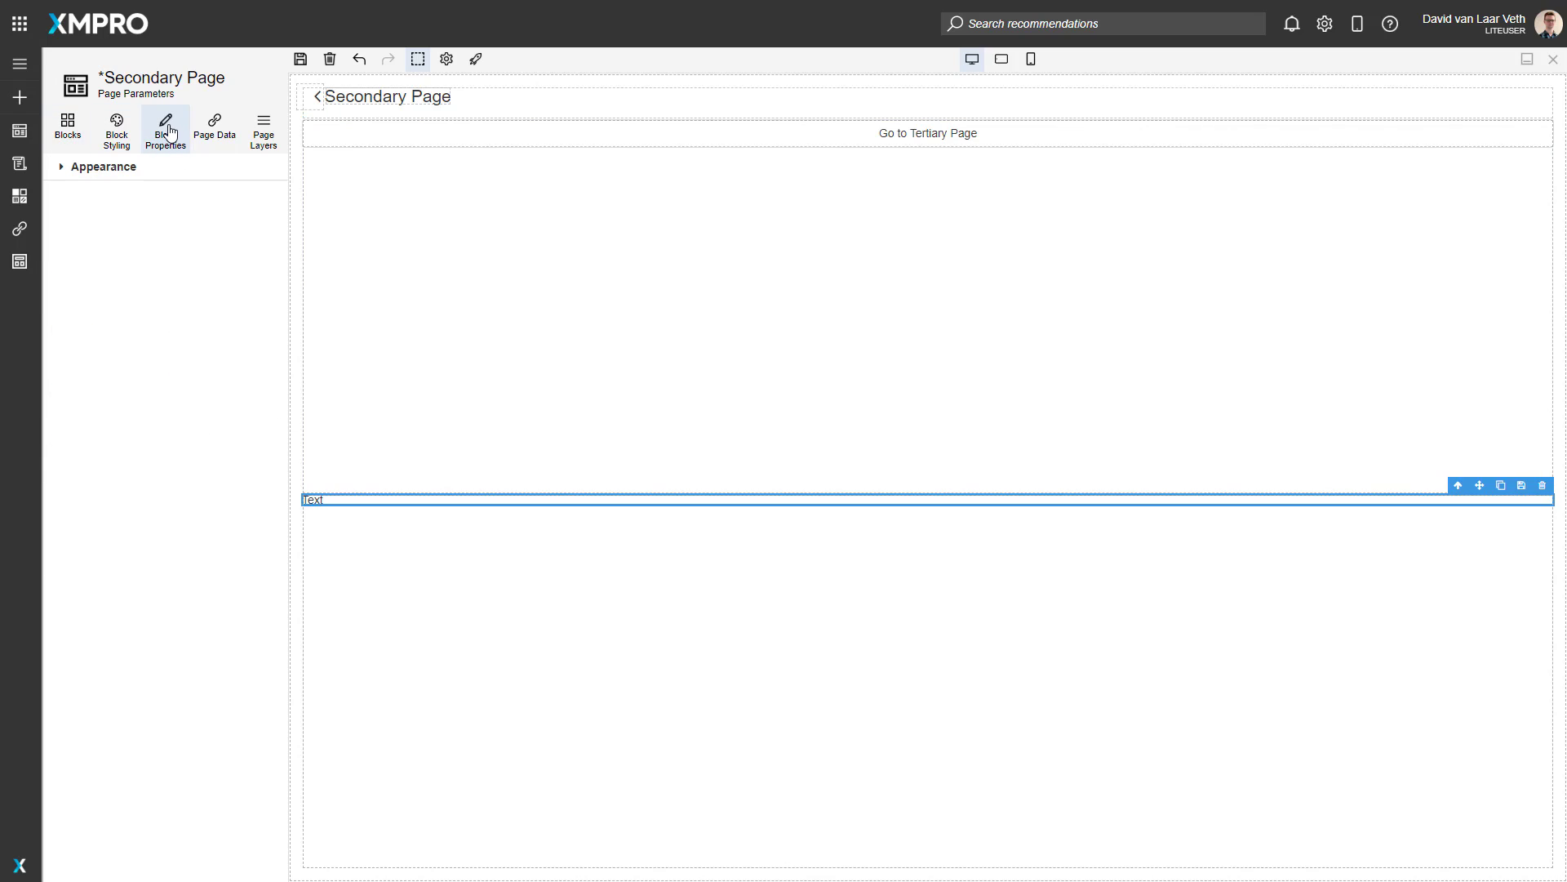
left_click(101, 171)
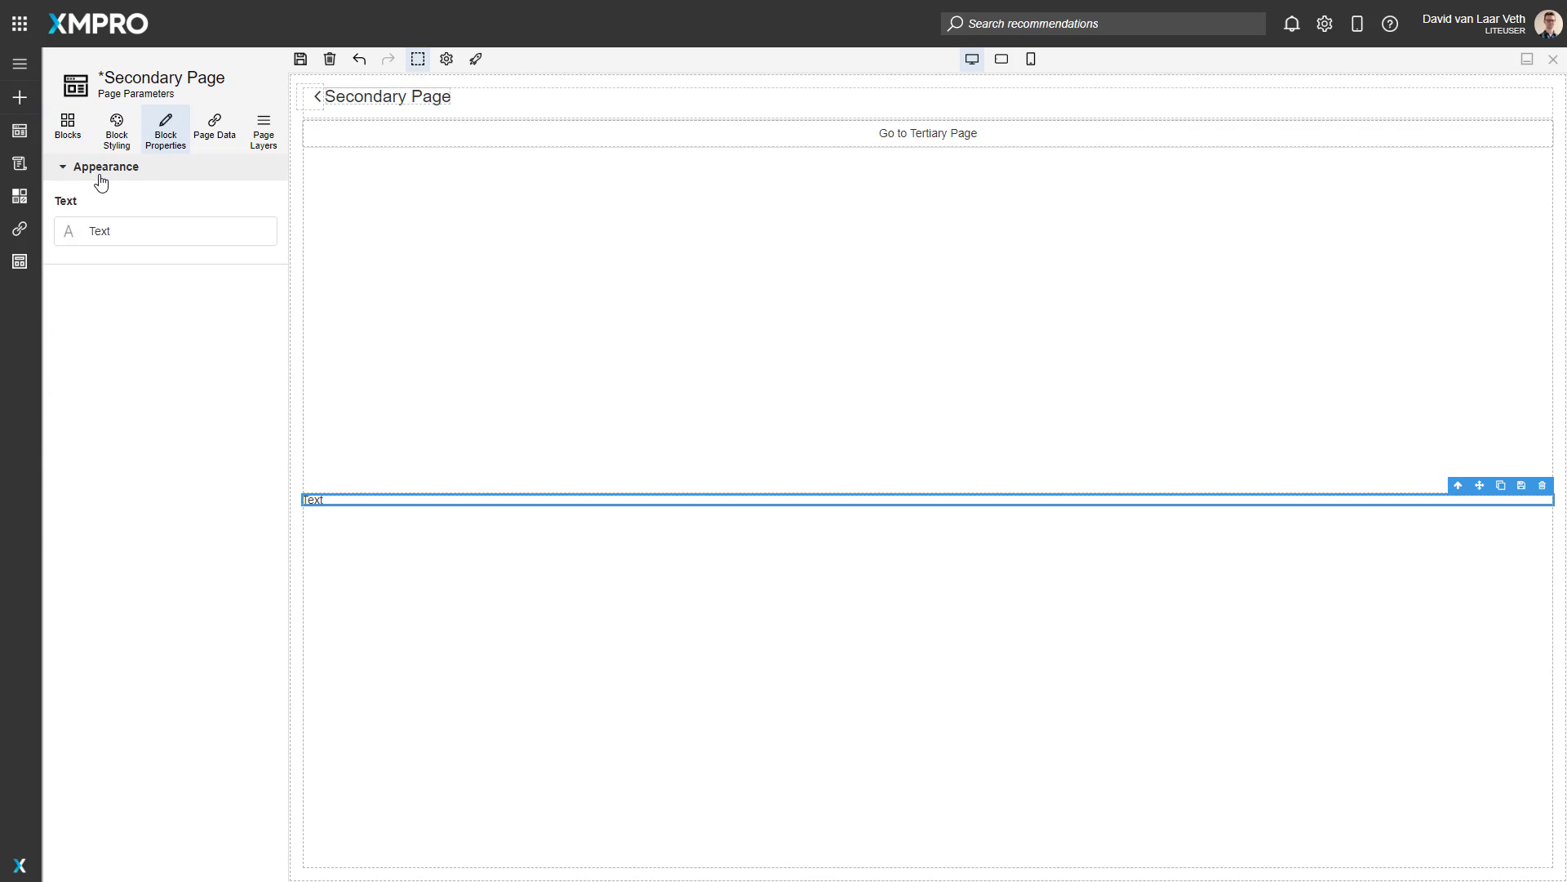
left_click(69, 236)
left_click(196, 235)
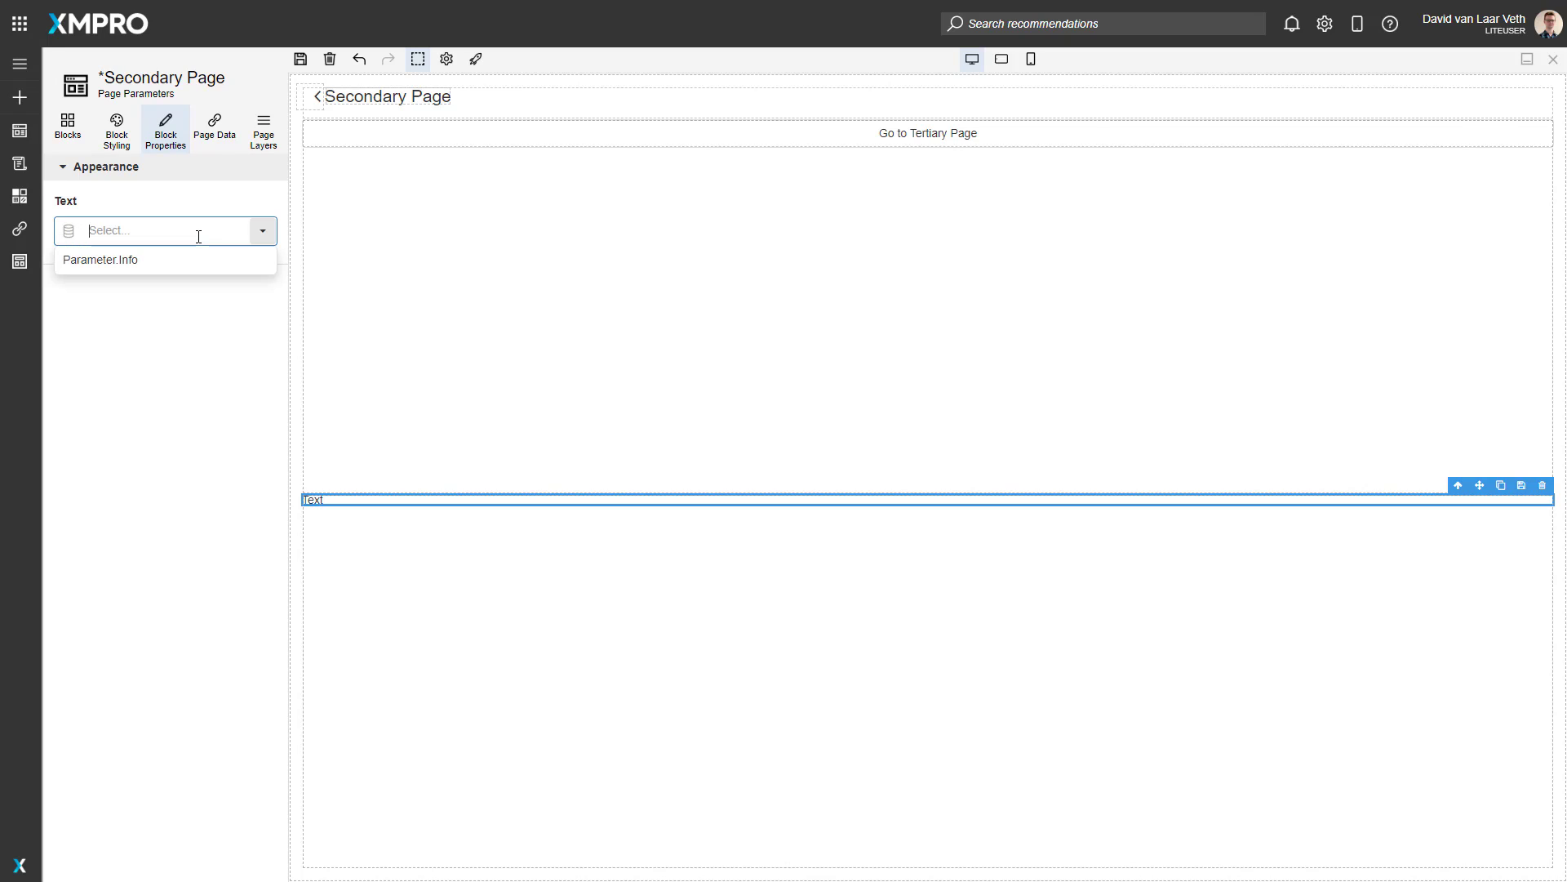
left_click(119, 261)
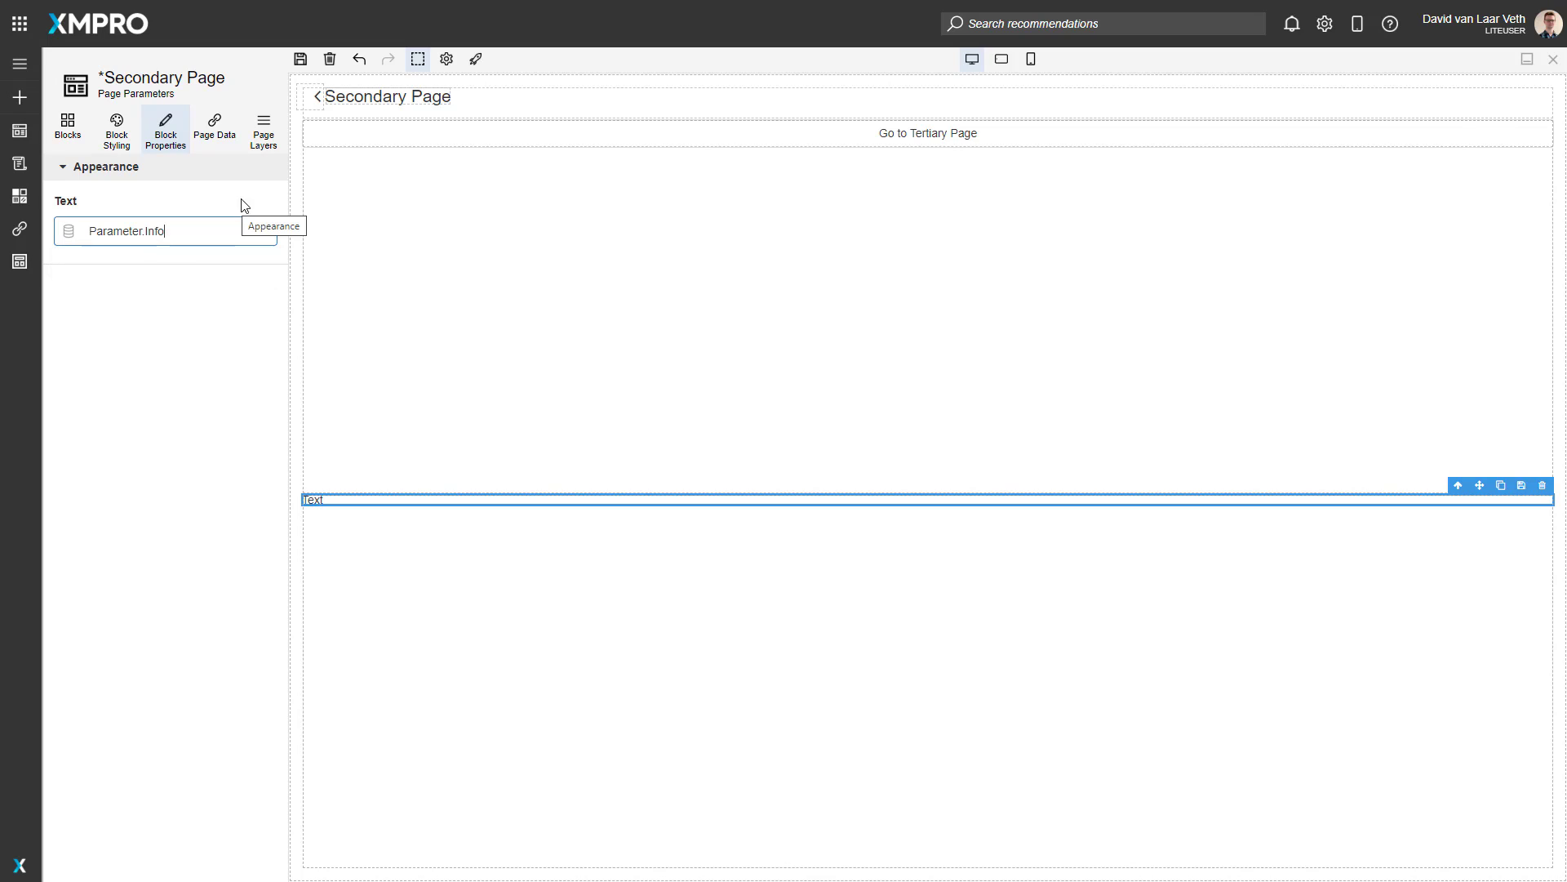
left_click(300, 61)
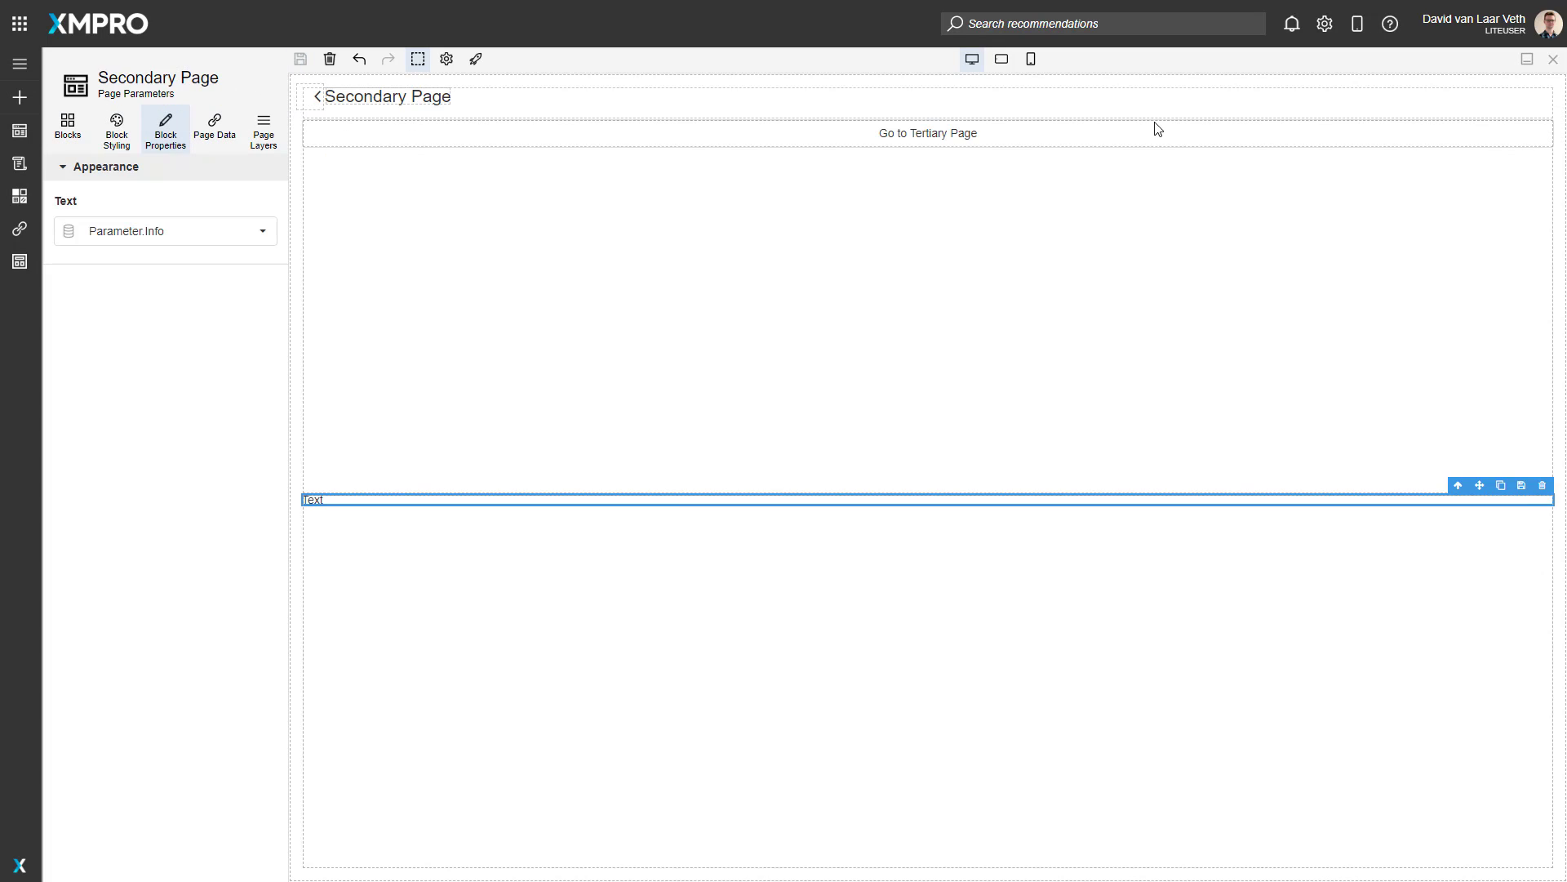
left_click(1553, 59)
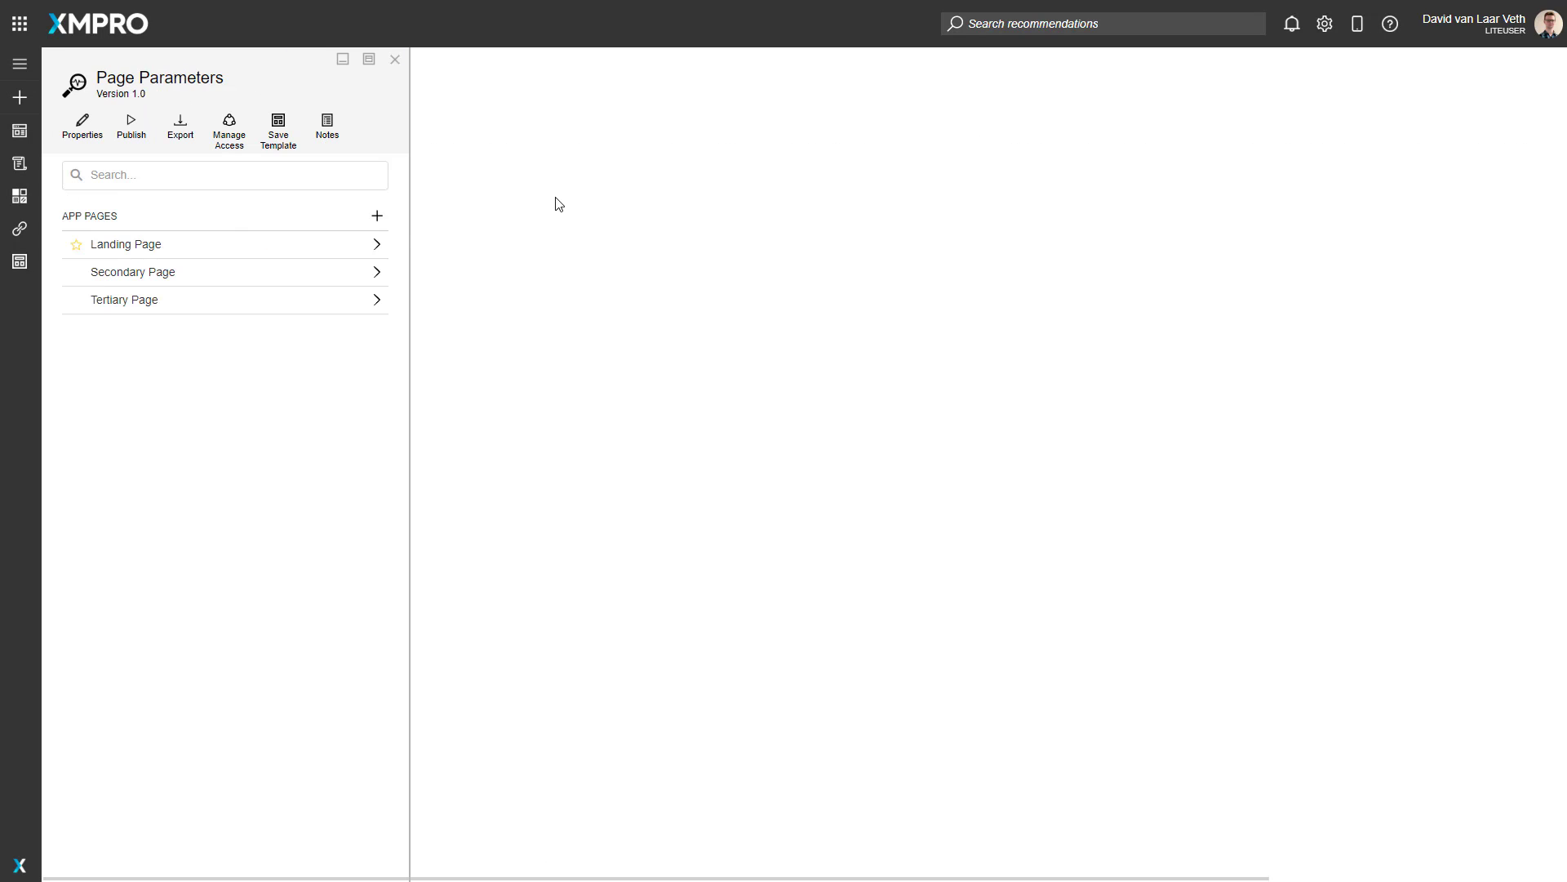
Step: On the Landing Page, make the "Go to Secondary Page" button pass "I have been to the Landing Page" as the Info parameter, and save
left_click(225, 249)
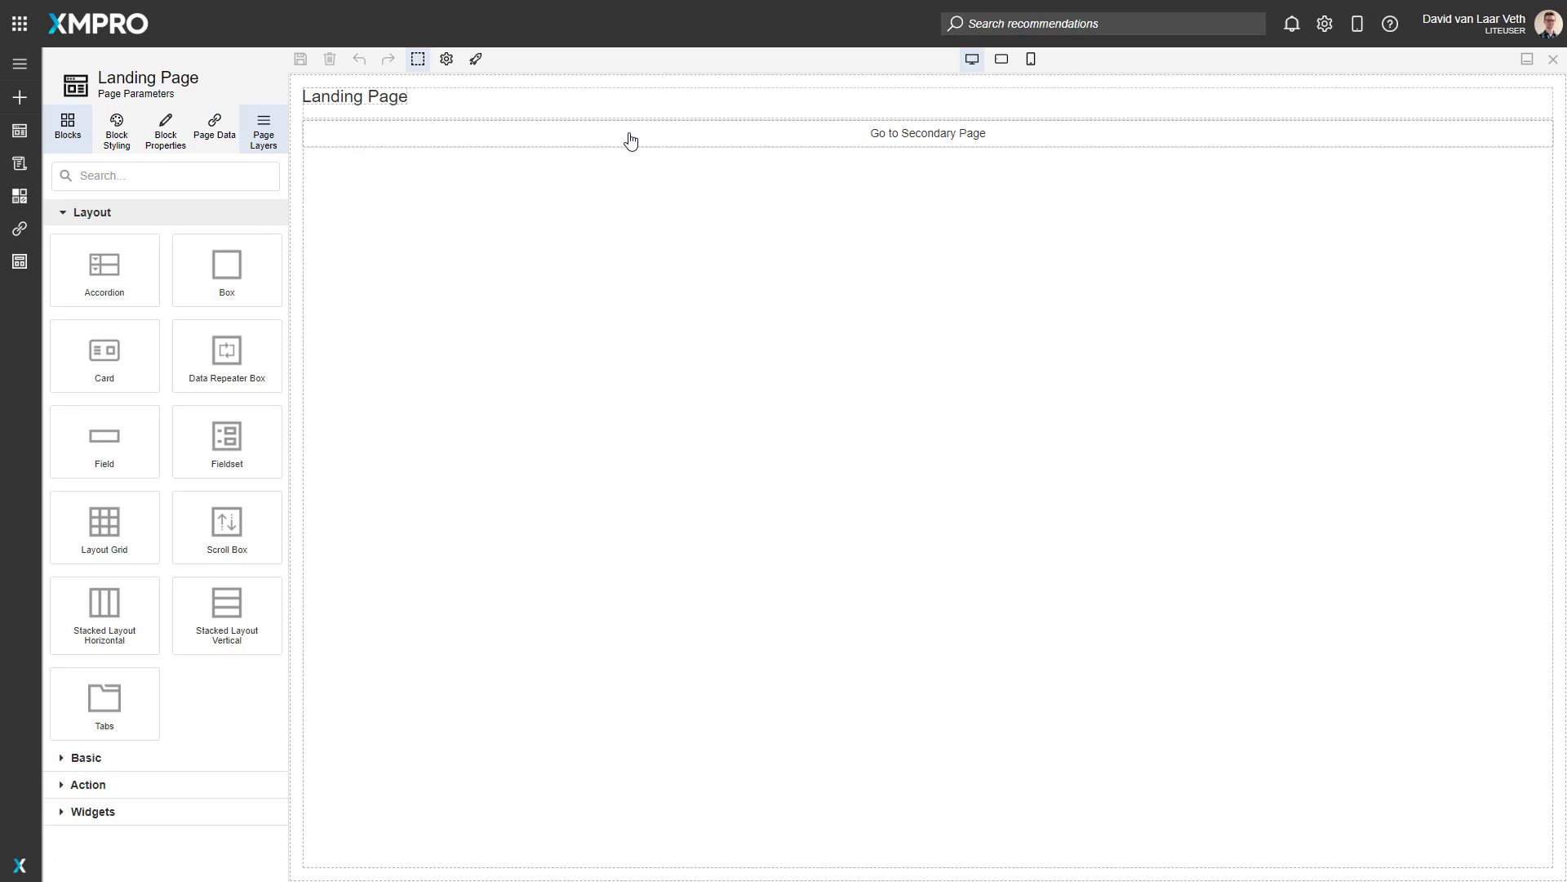
left_click(632, 142)
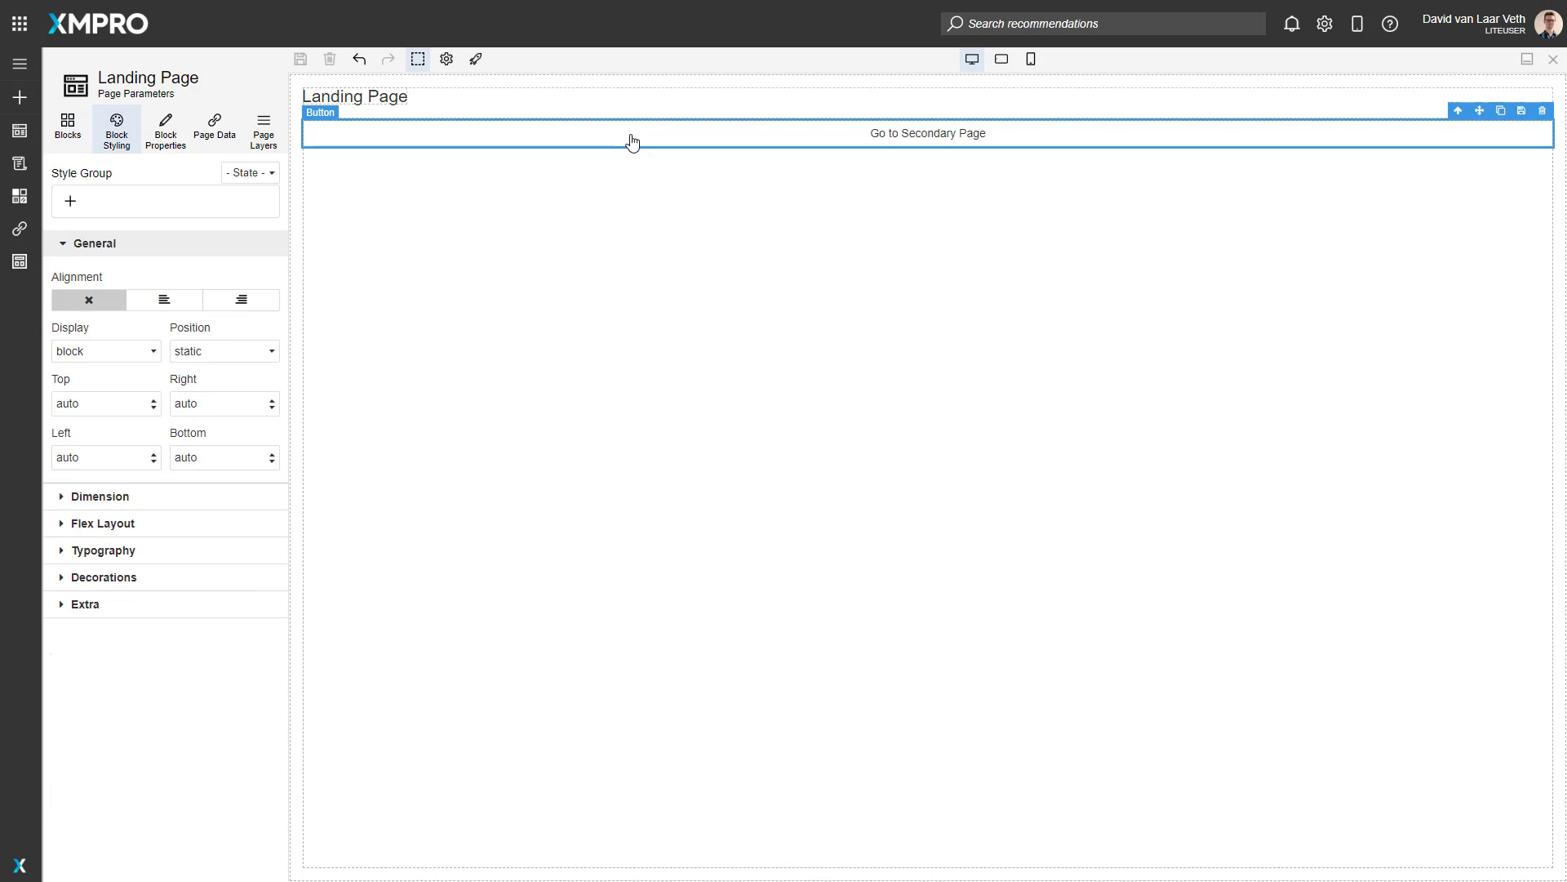
left_click(166, 139)
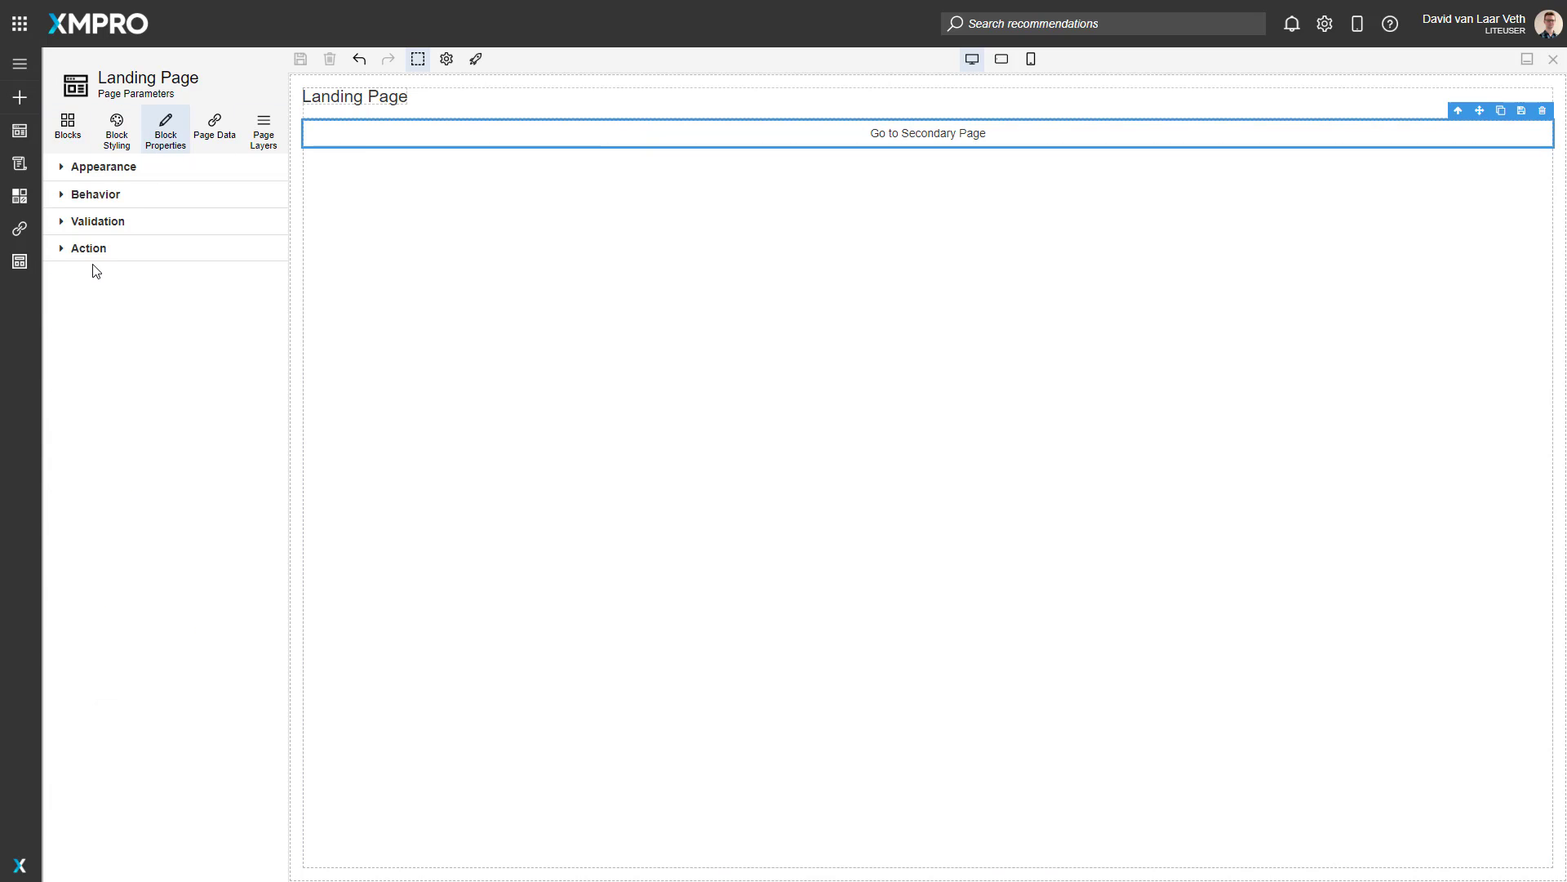
left_click(89, 249)
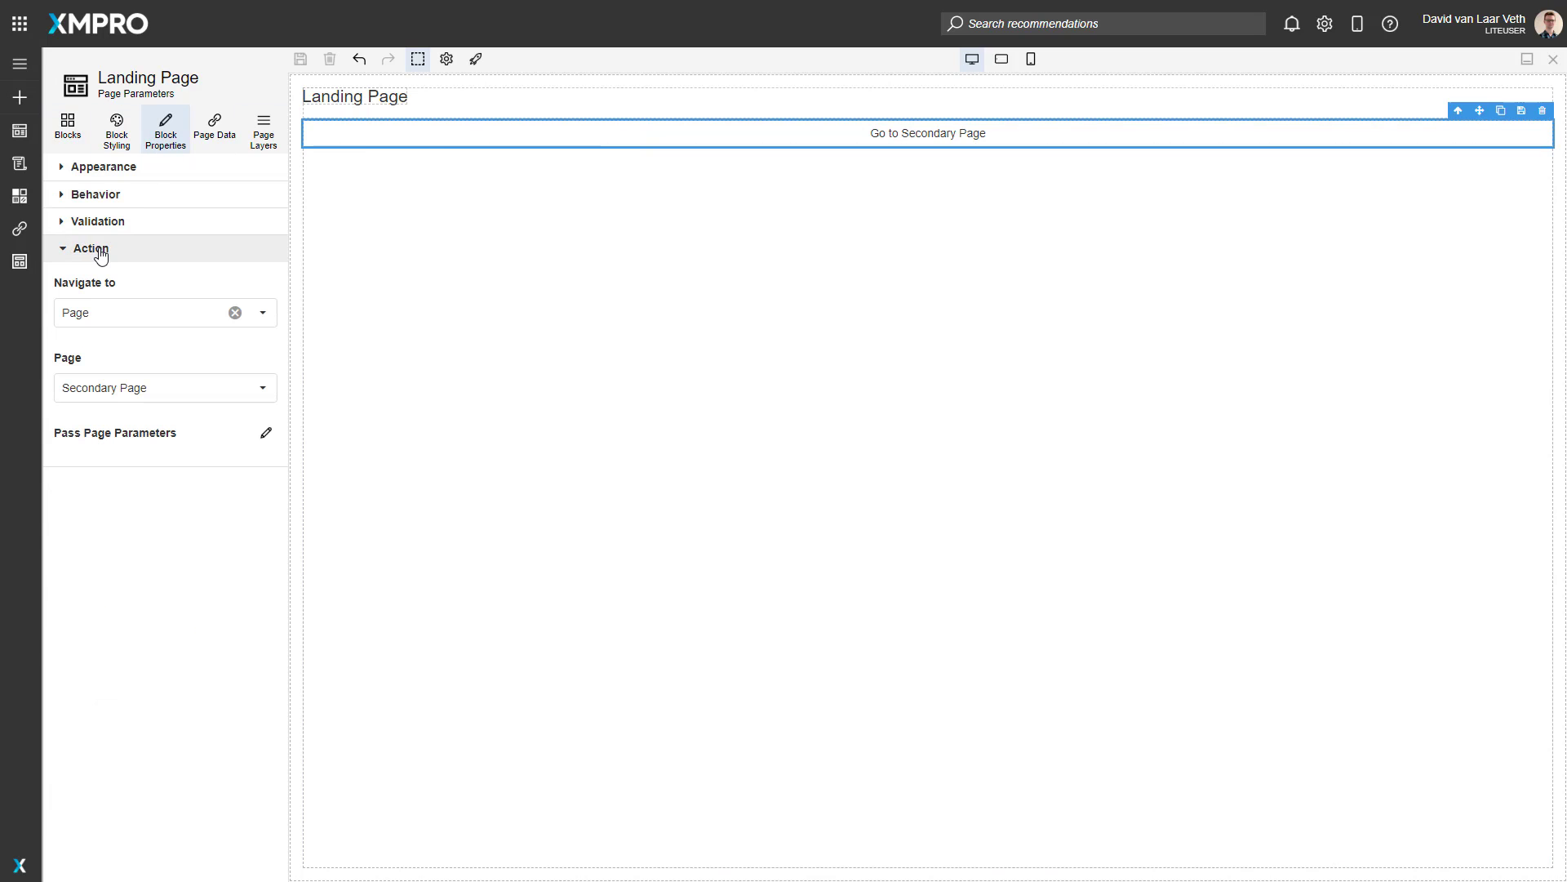
left_click(266, 434)
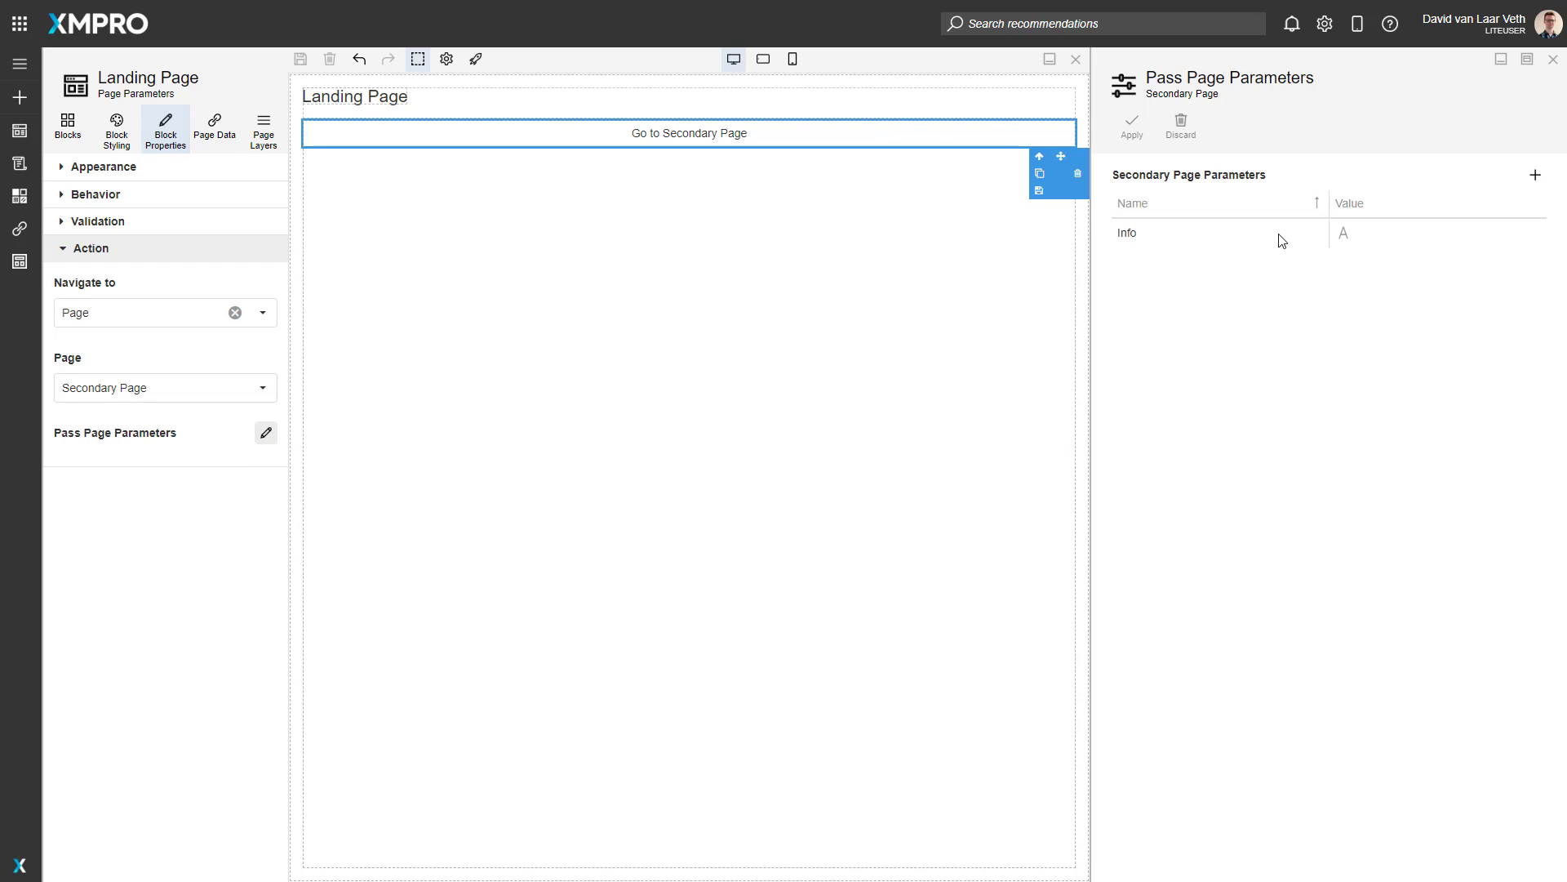
left_click(1397, 231)
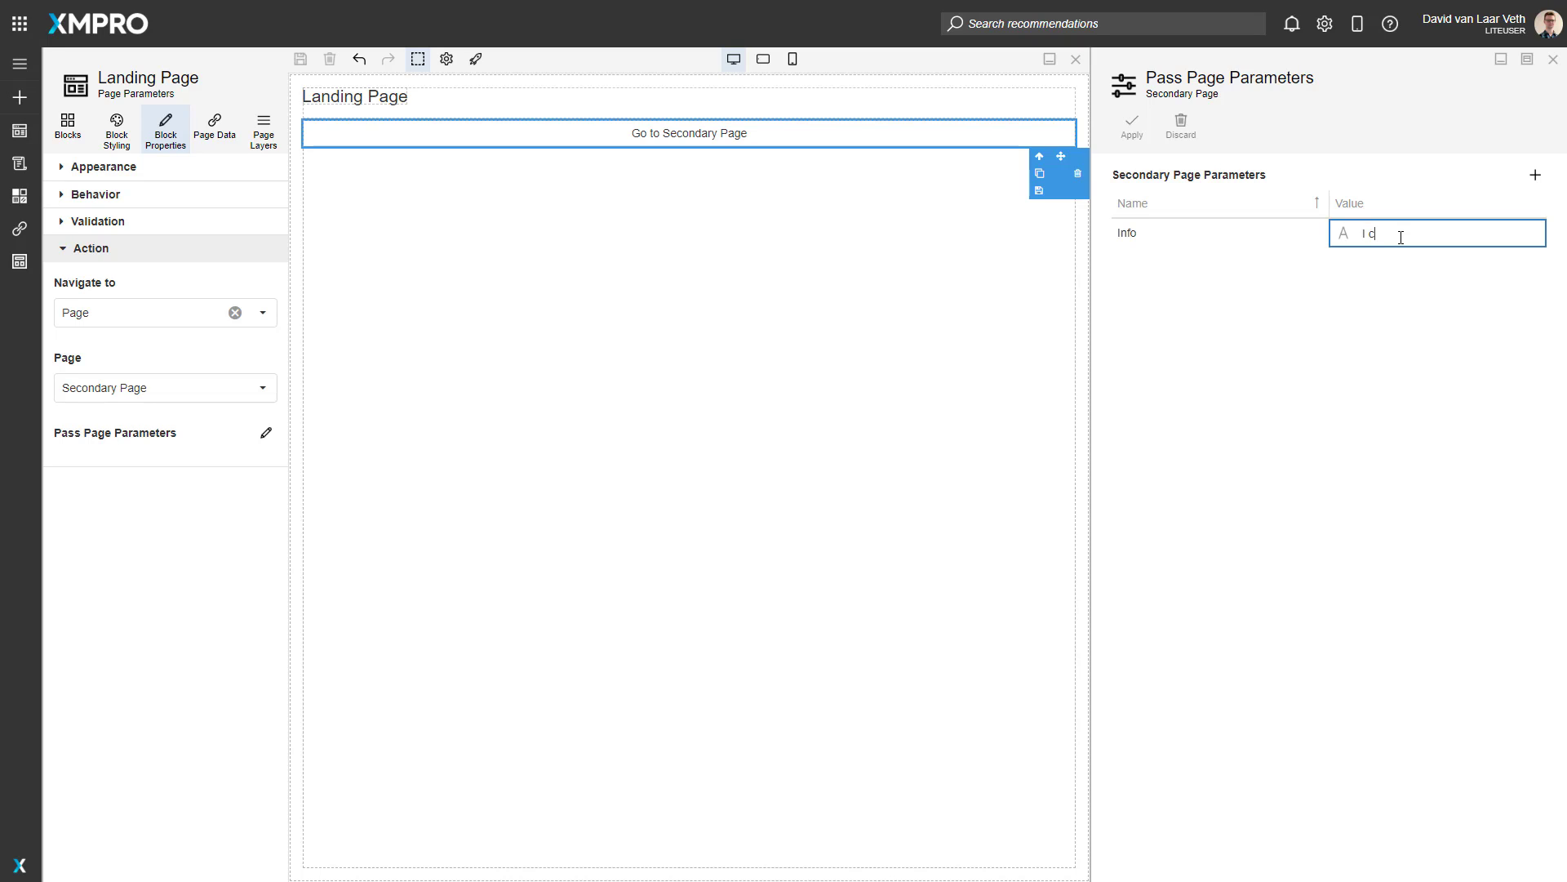
type("I have been to the Landing Page")
key("Return")
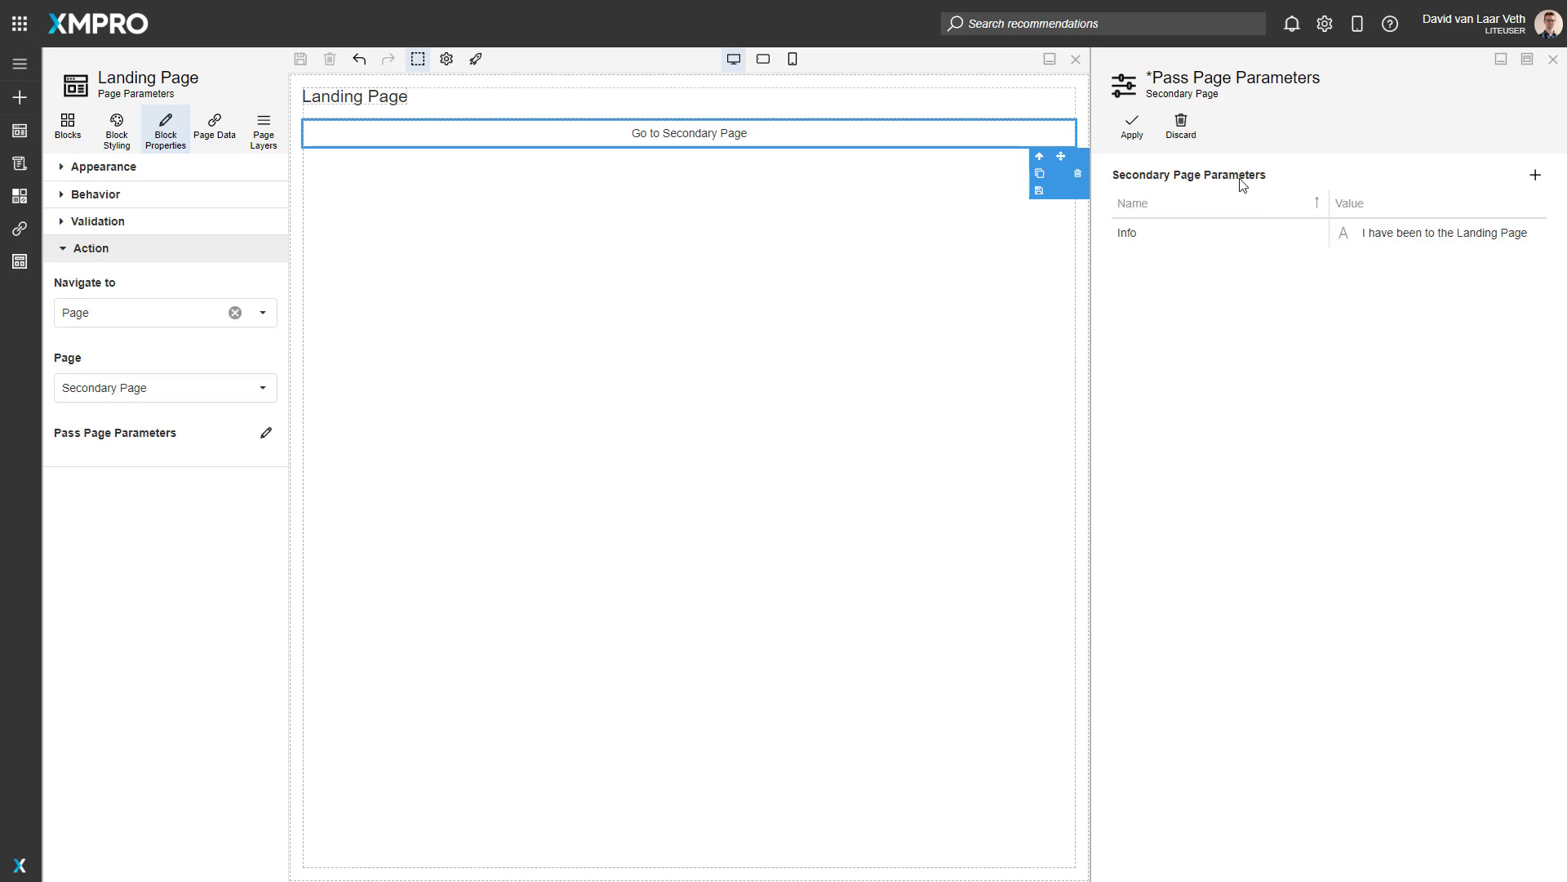
left_click(1132, 129)
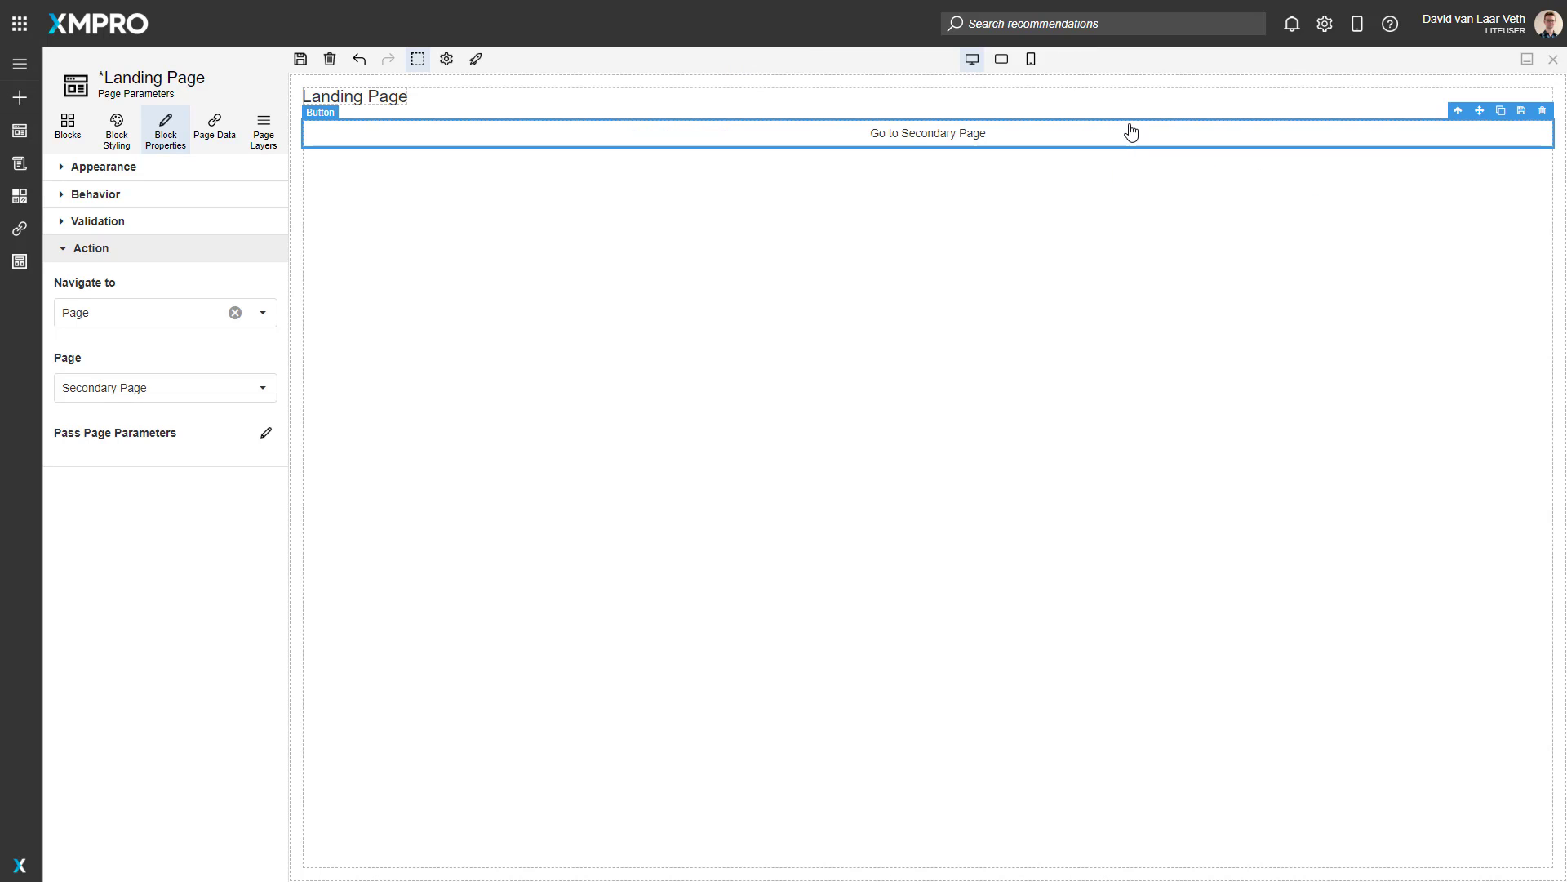
left_click(301, 61)
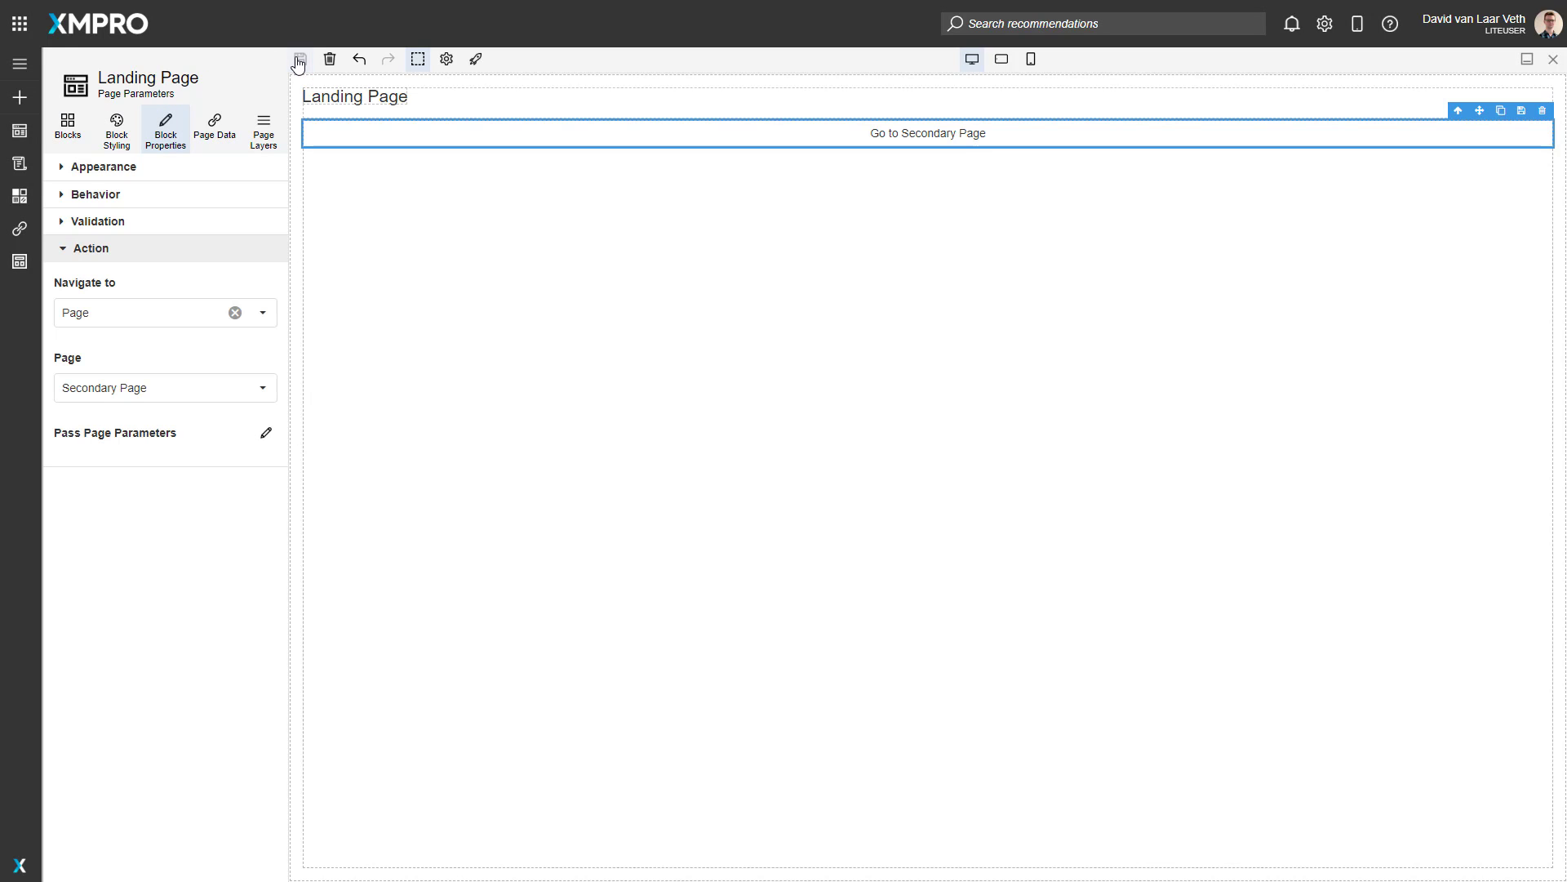
Step: Launch the Landing Page, follow its link to the Secondary Page to check the passed text, and return to editing
left_click(478, 60)
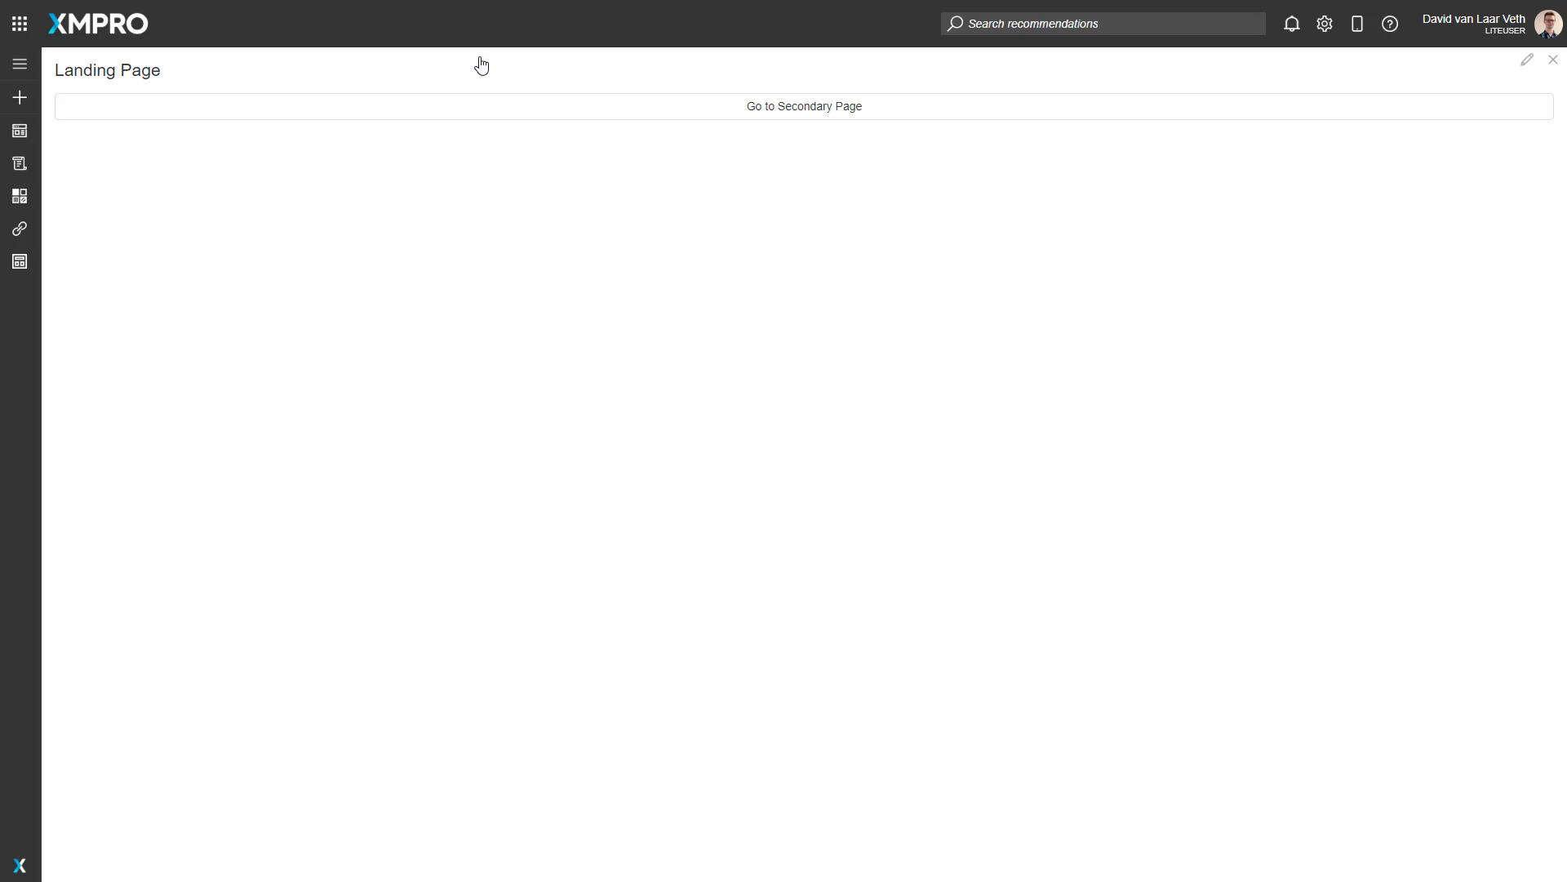
left_click(768, 113)
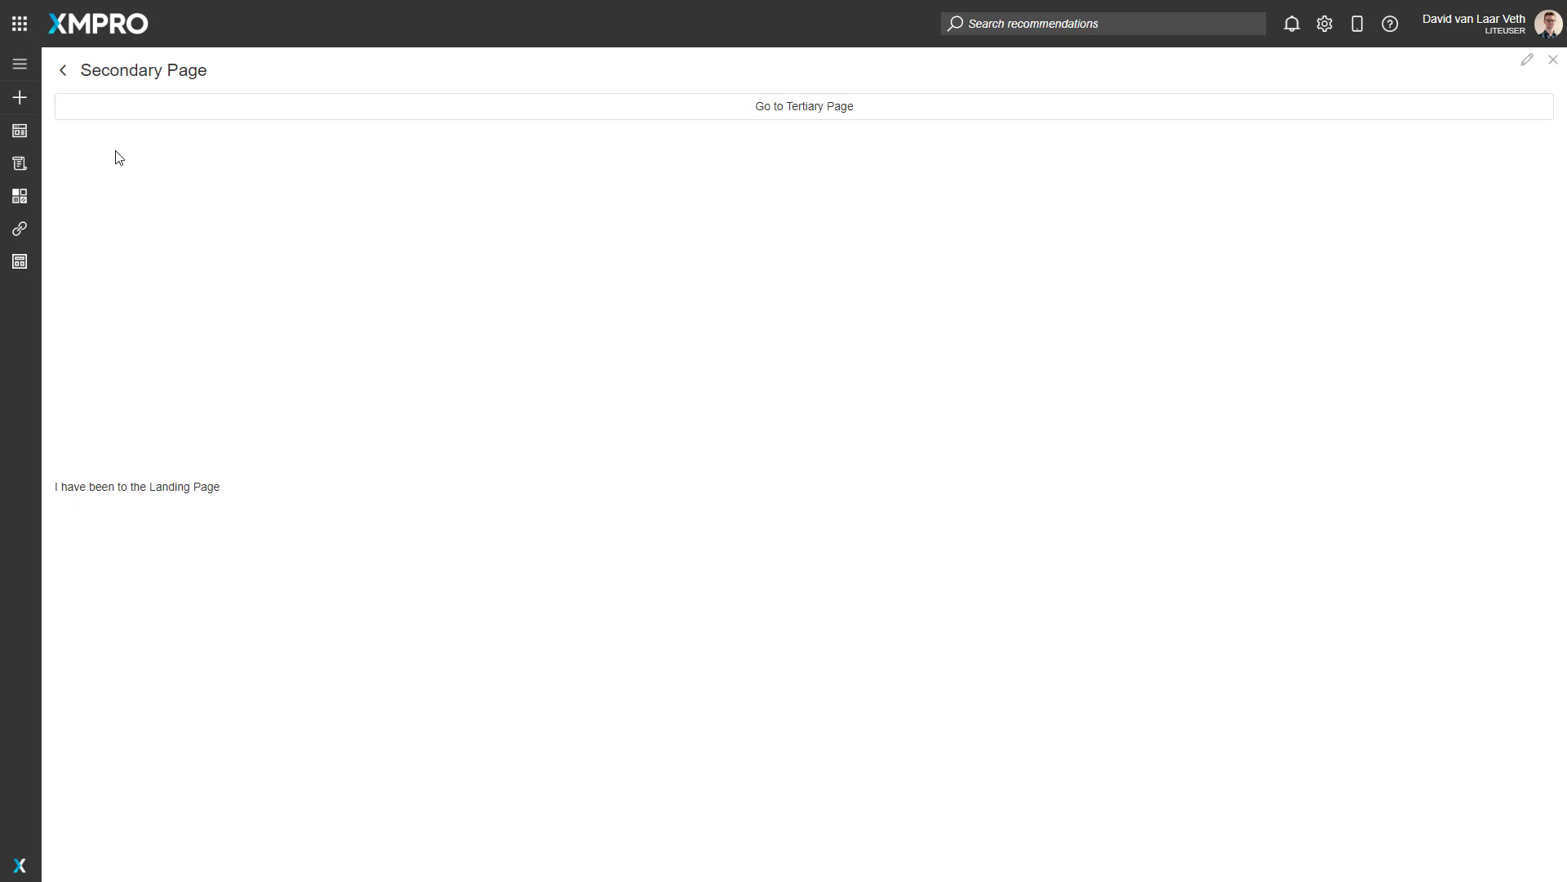
left_click(1527, 63)
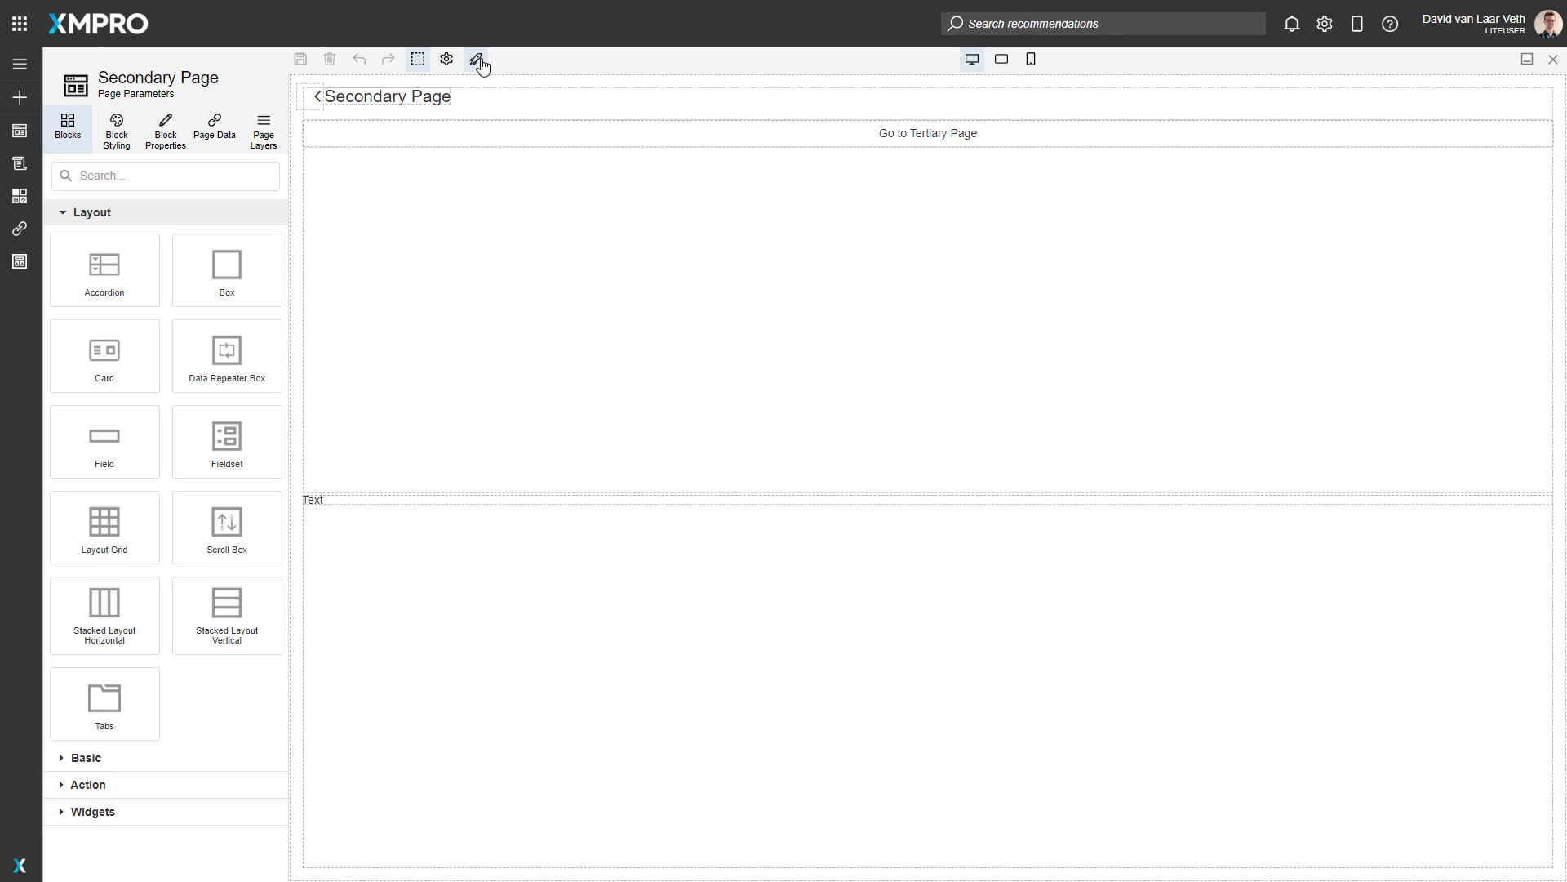
Step: Launch the Secondary Page with the Info parameter set to "Anything at all!" and check the text it displays
left_click(477, 61)
left_click(338, 149)
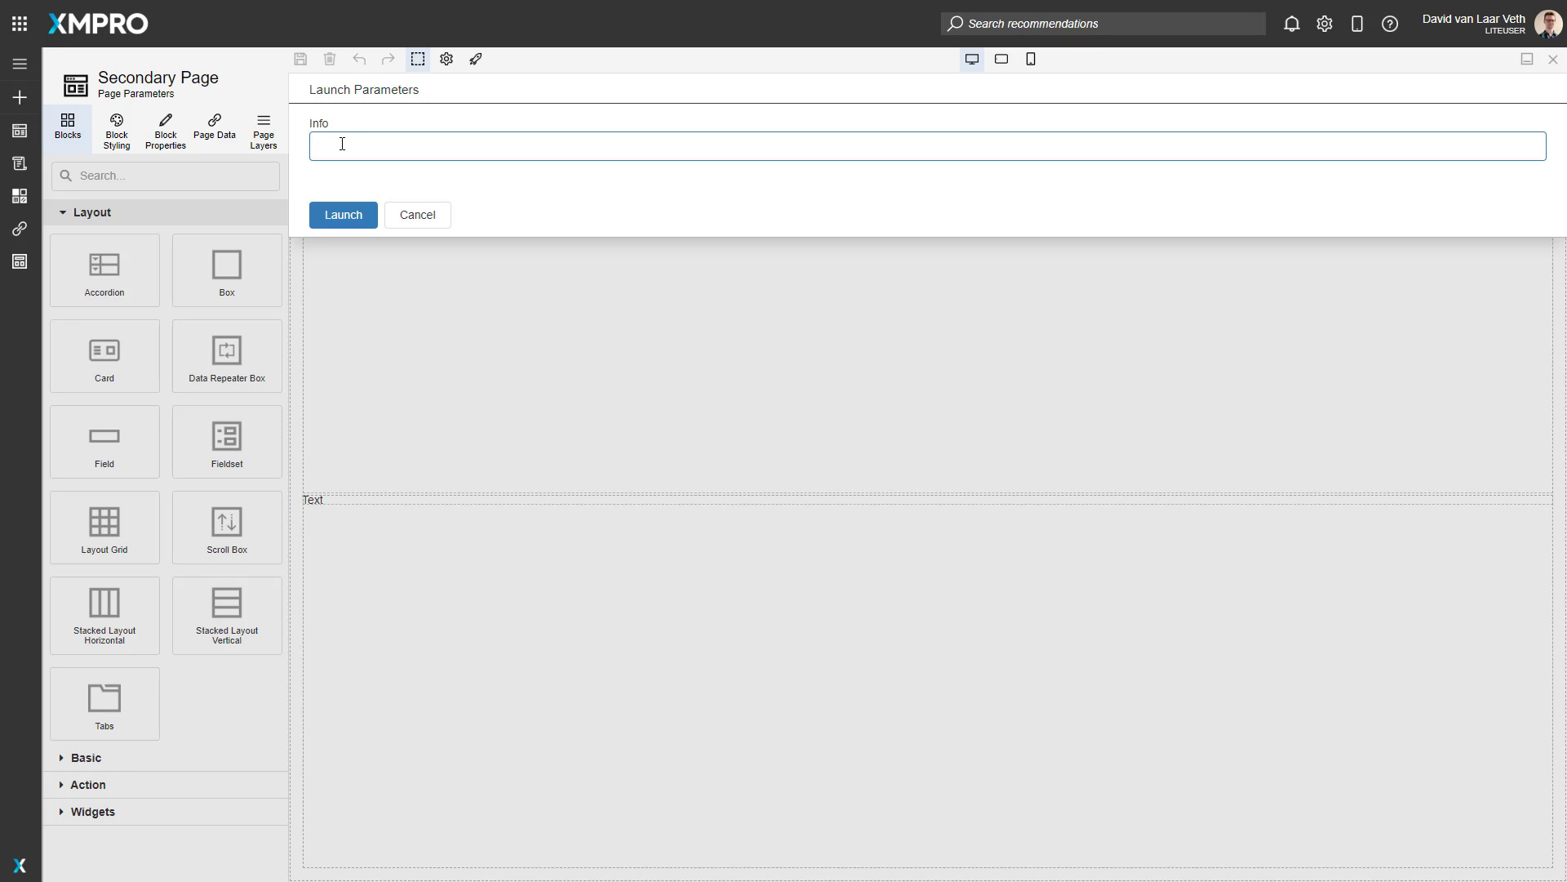
type("Anything at all!")
left_click(350, 219)
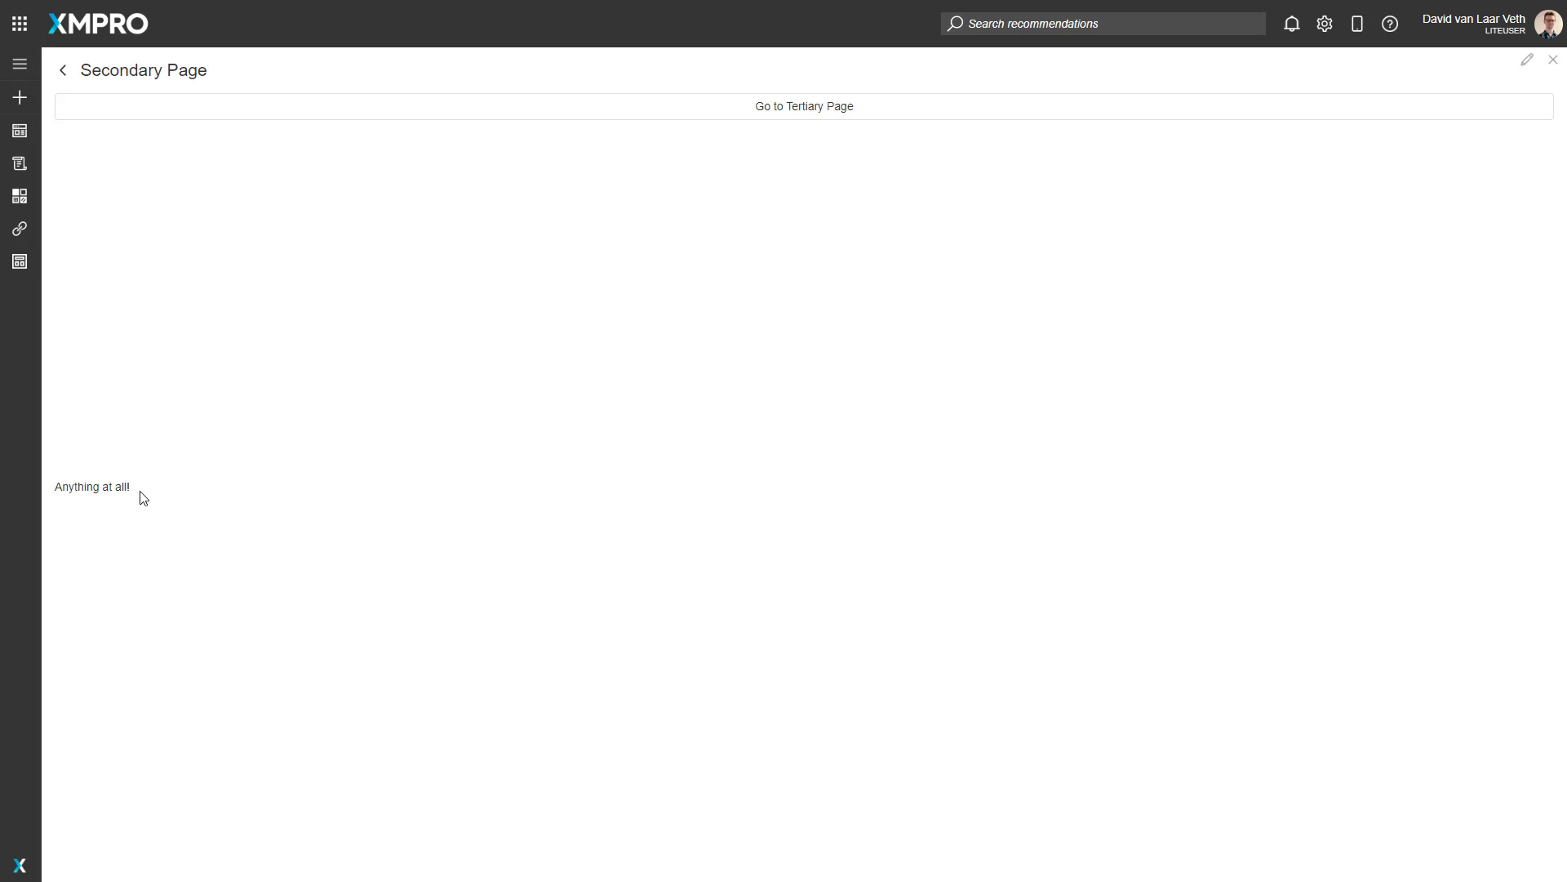
left_click_drag(44, 492, 163, 488)
left_click(162, 488)
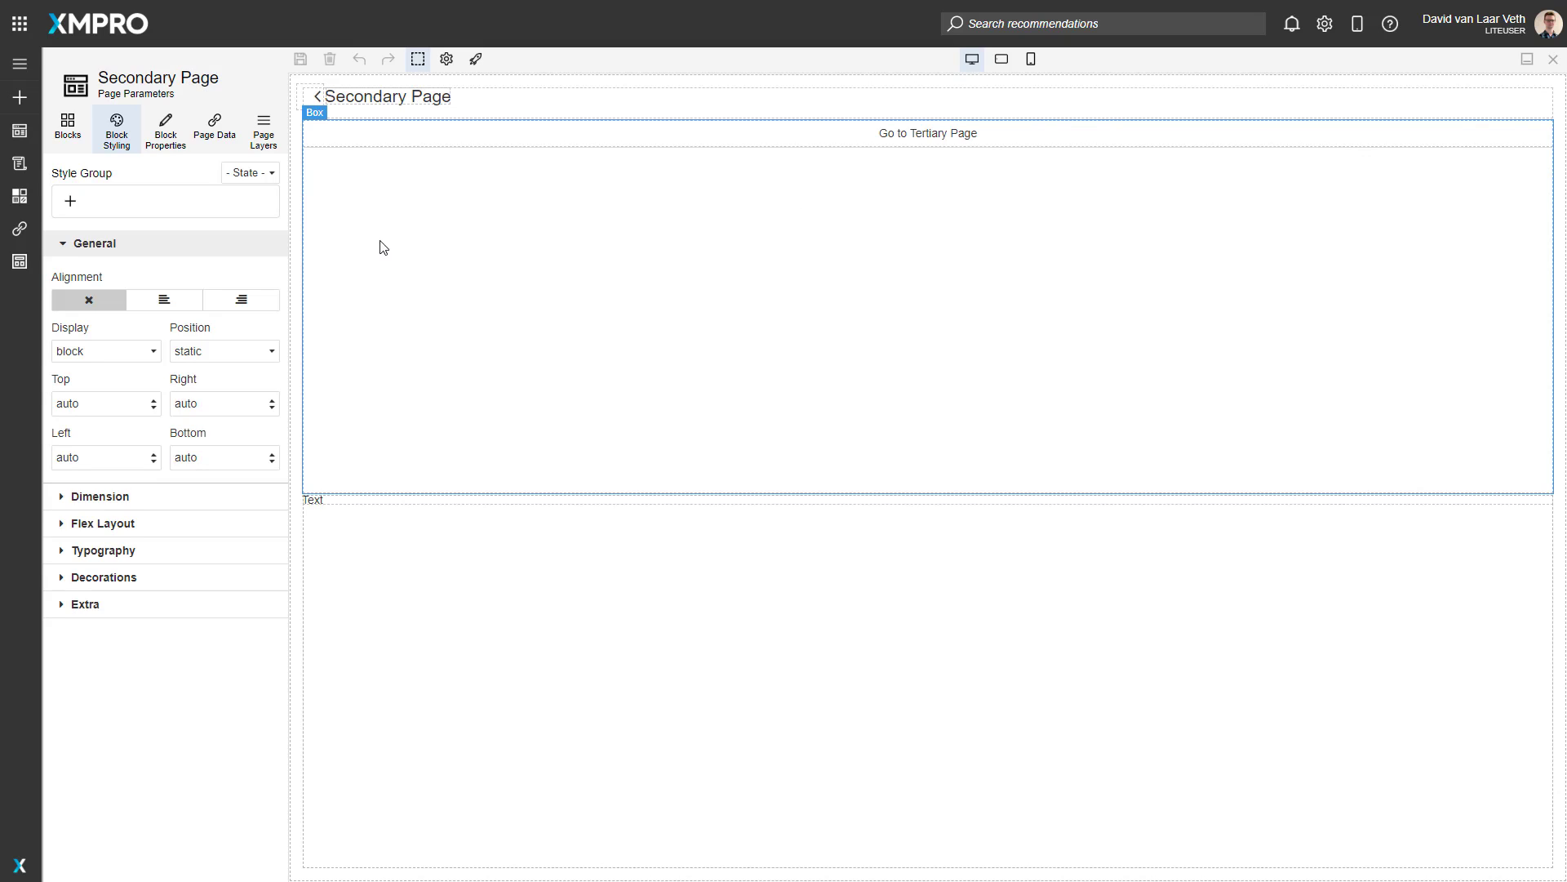
Step: Add a String parameter named Tertiary Info to the page parameters passed by the "Go to Tertiary Page" button
left_click(869, 146)
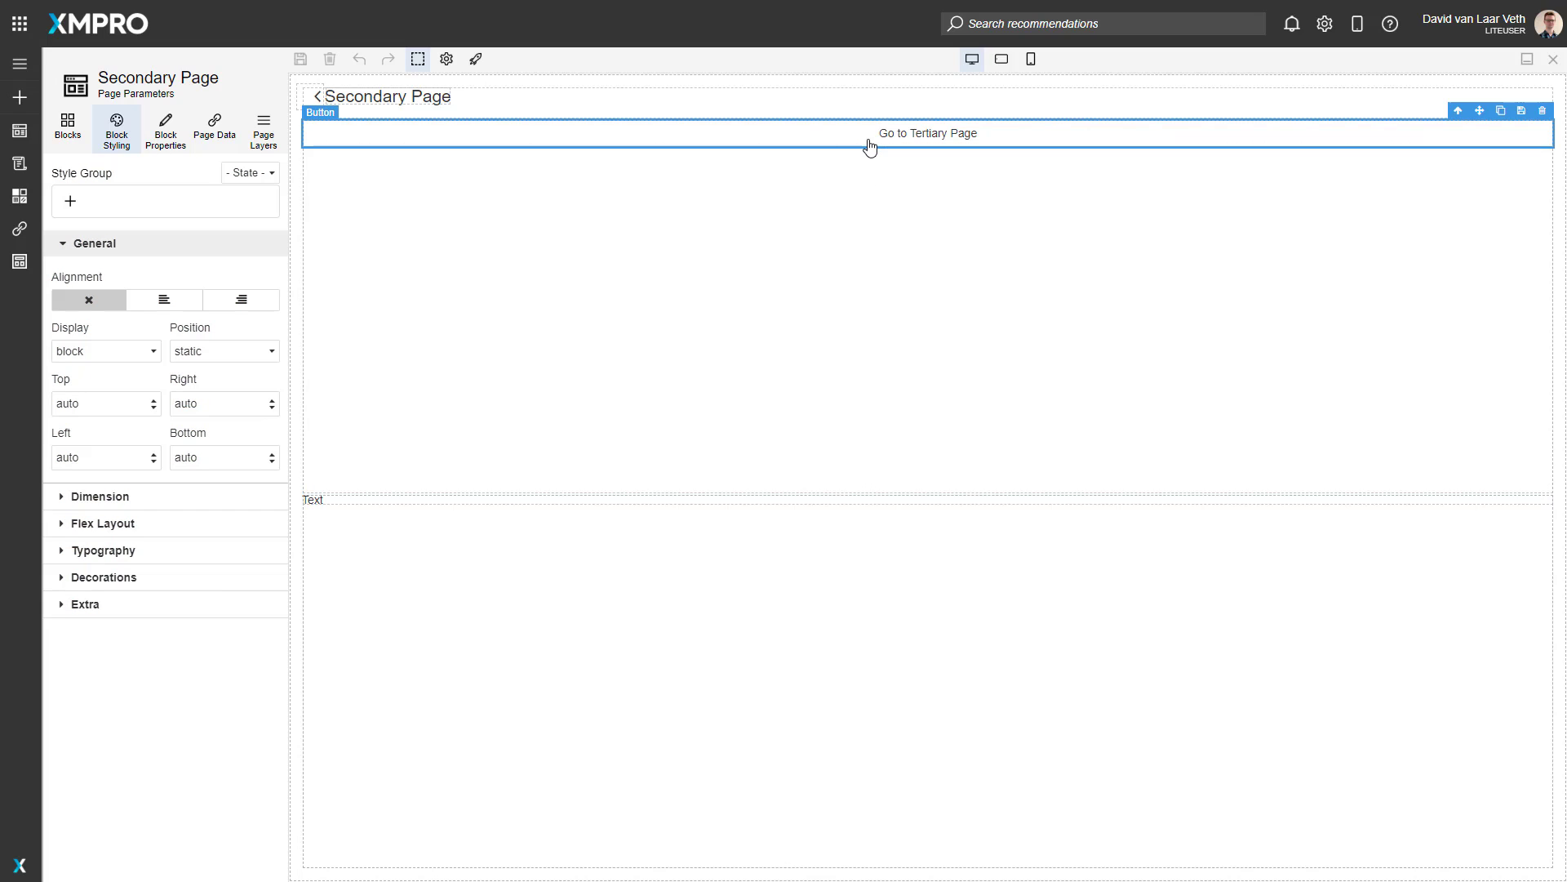
left_click(174, 145)
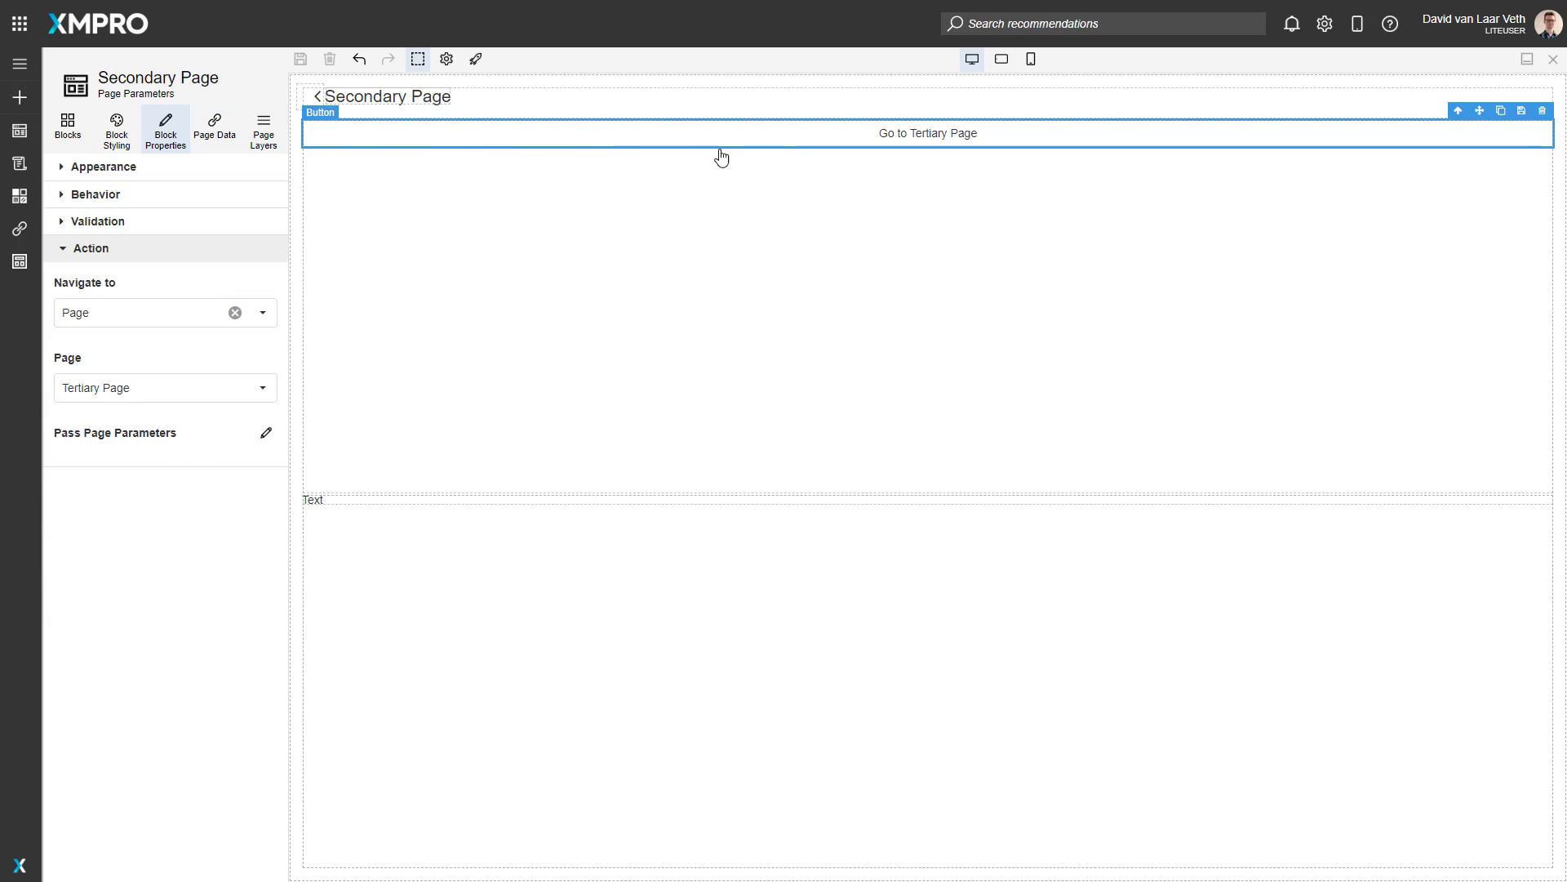
left_click(266, 435)
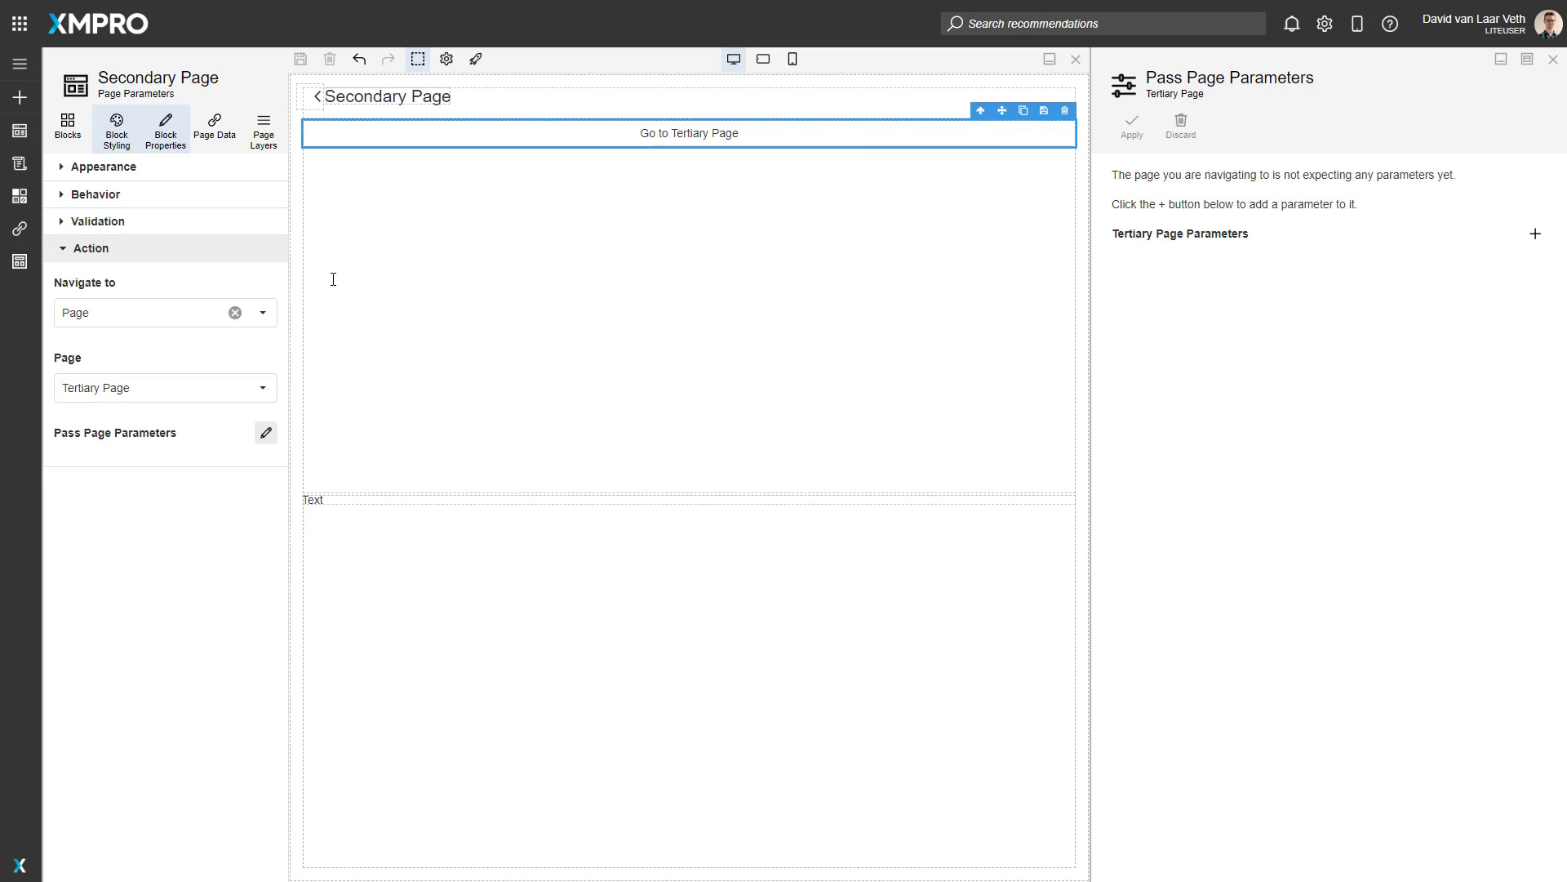
left_click(1532, 238)
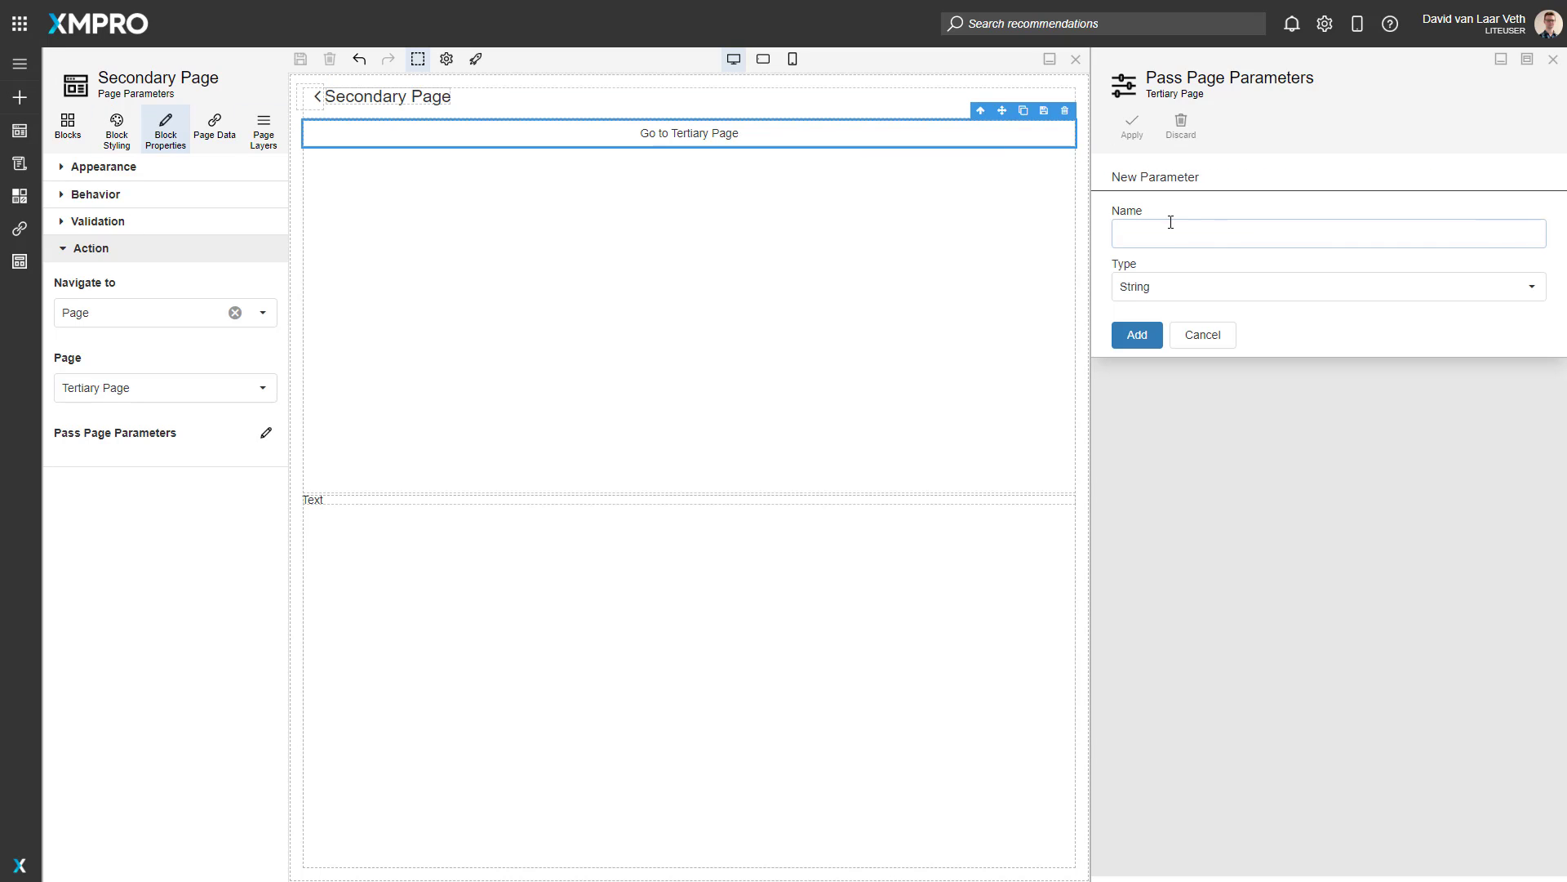
left_click(1174, 236)
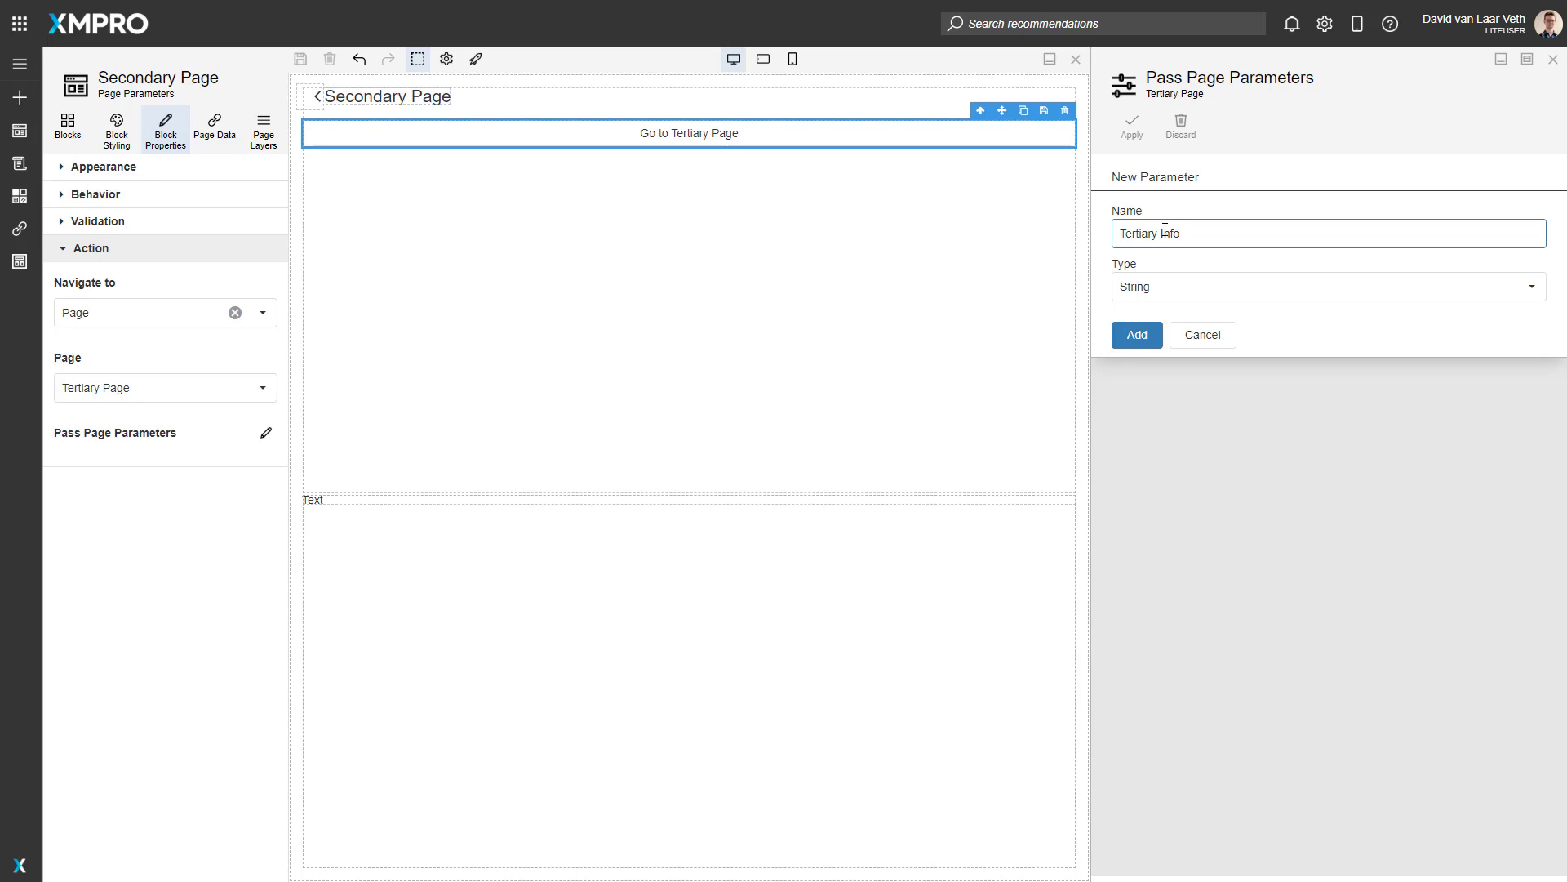
left_click(1135, 336)
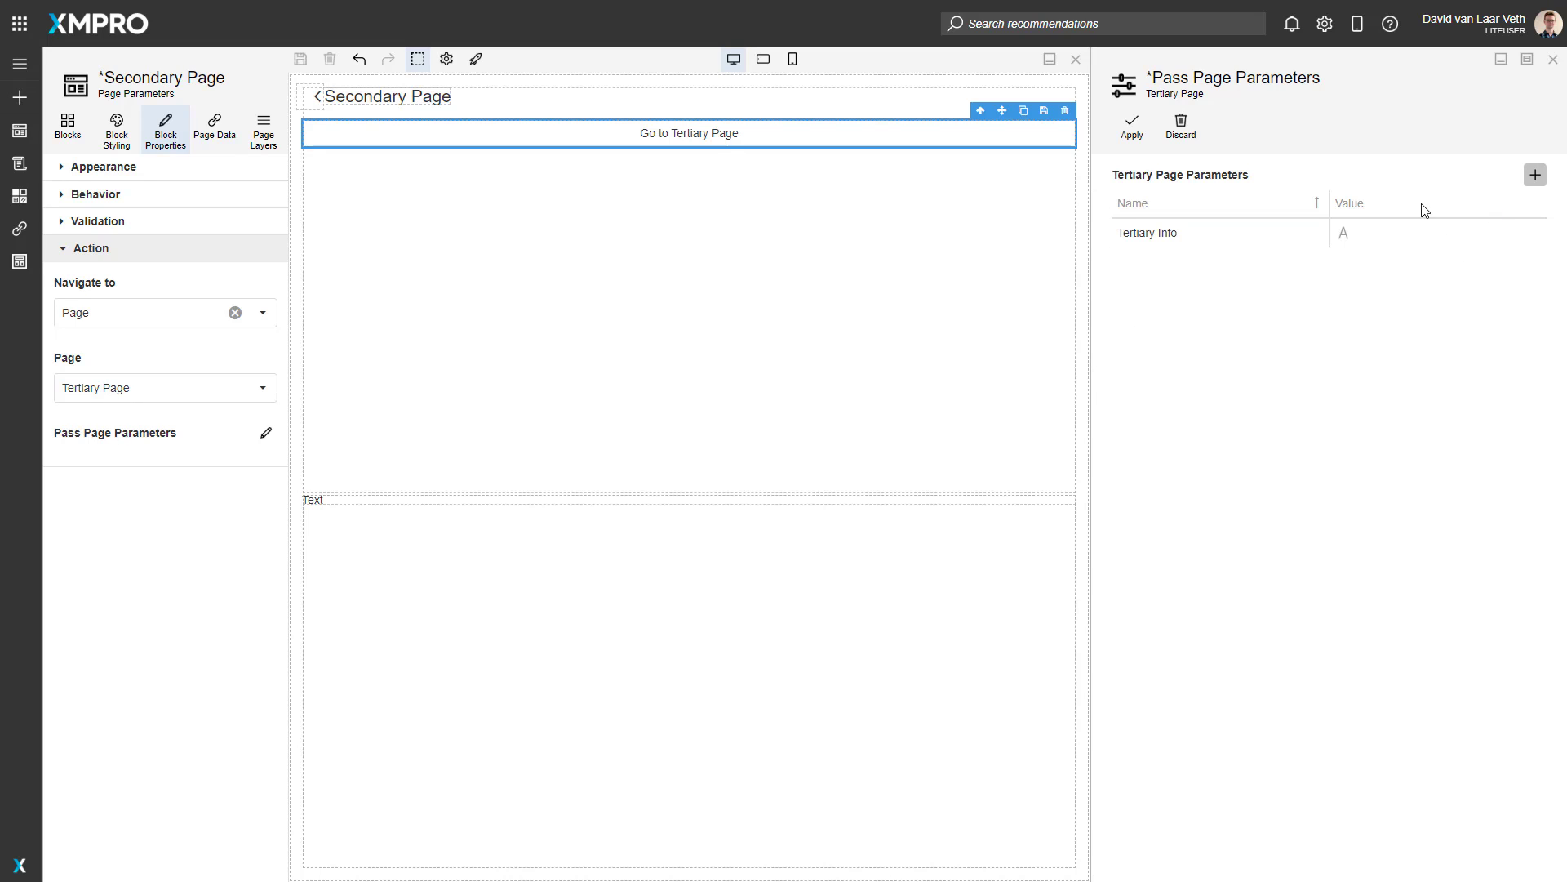
Step: Add a second String parameter named Secondary Info to the Tertiary Page parameters
left_click(1534, 175)
left_click(1166, 236)
type("Secondary Info")
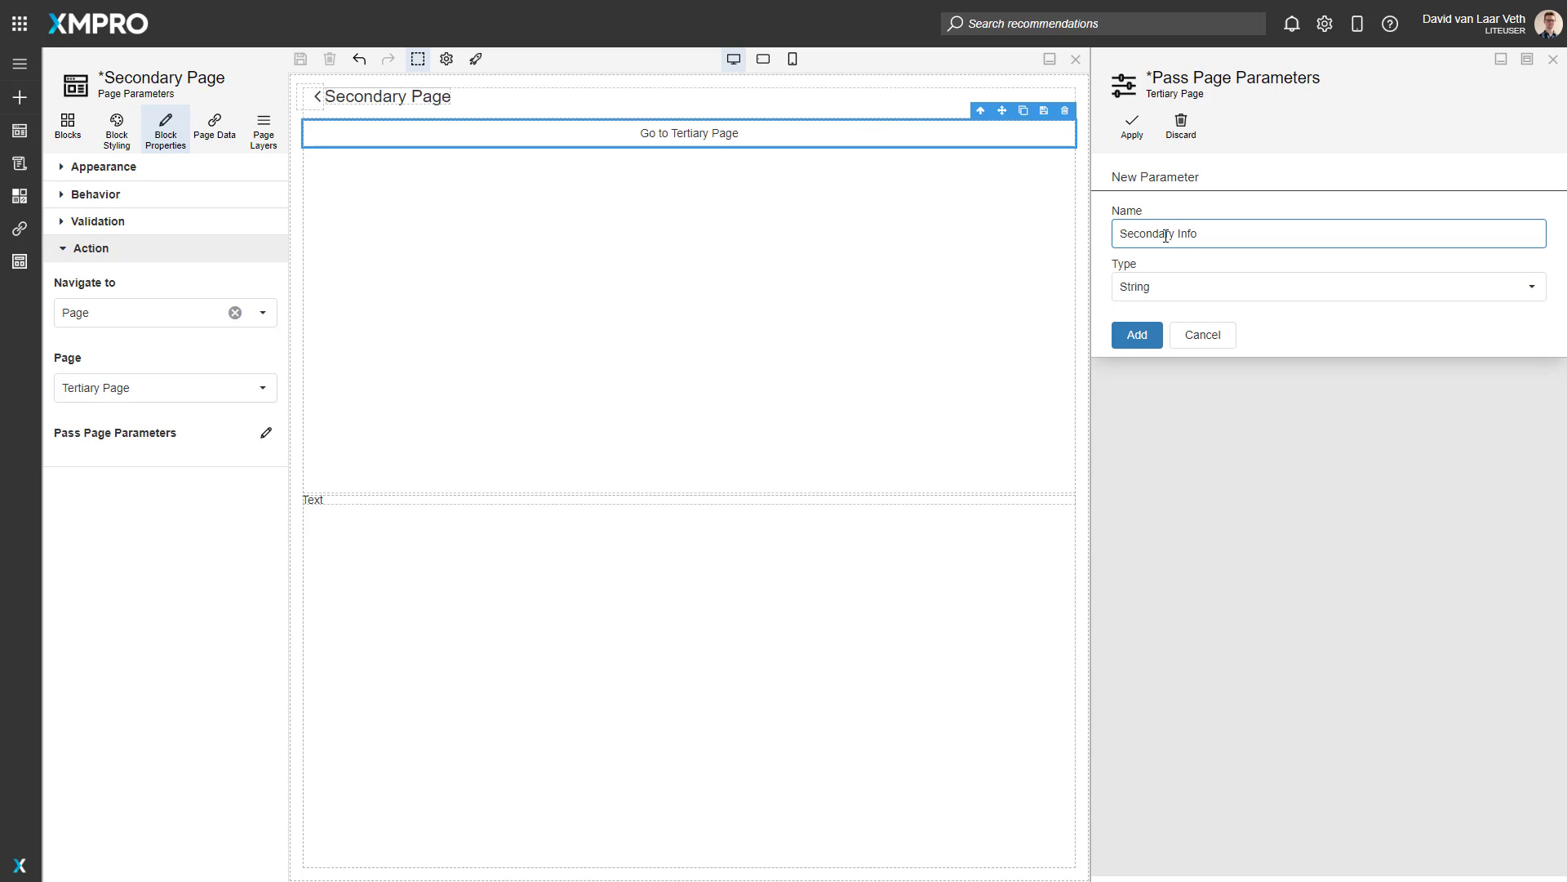
left_click(1137, 334)
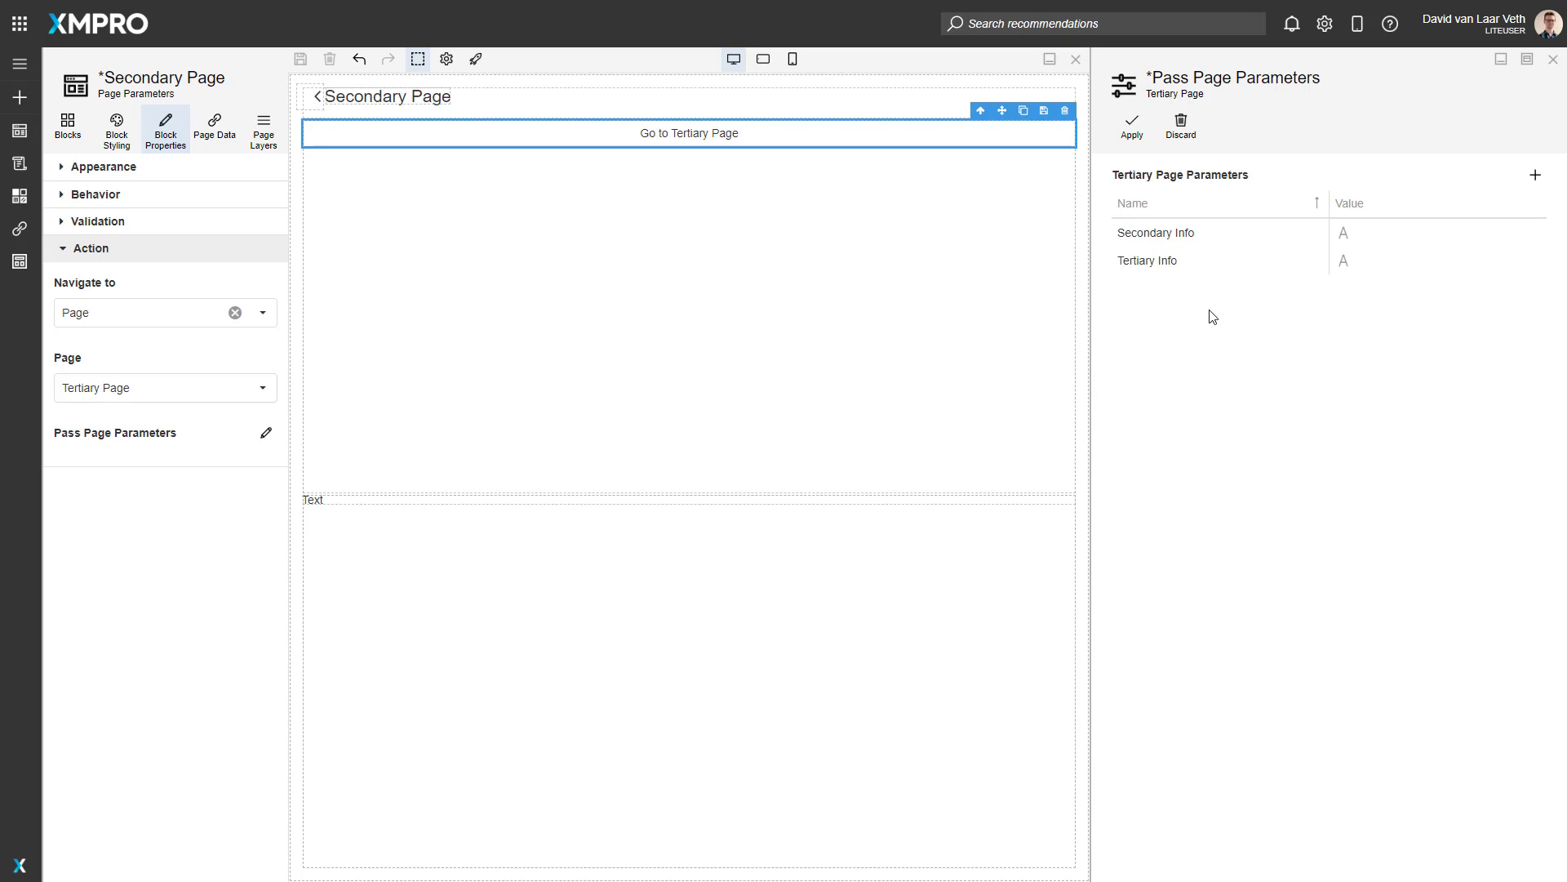
Step: Bind the Secondary Info parameter passed to the Tertiary Page to the dynamic value Parameter.Info
left_click(1345, 238)
left_click(1344, 238)
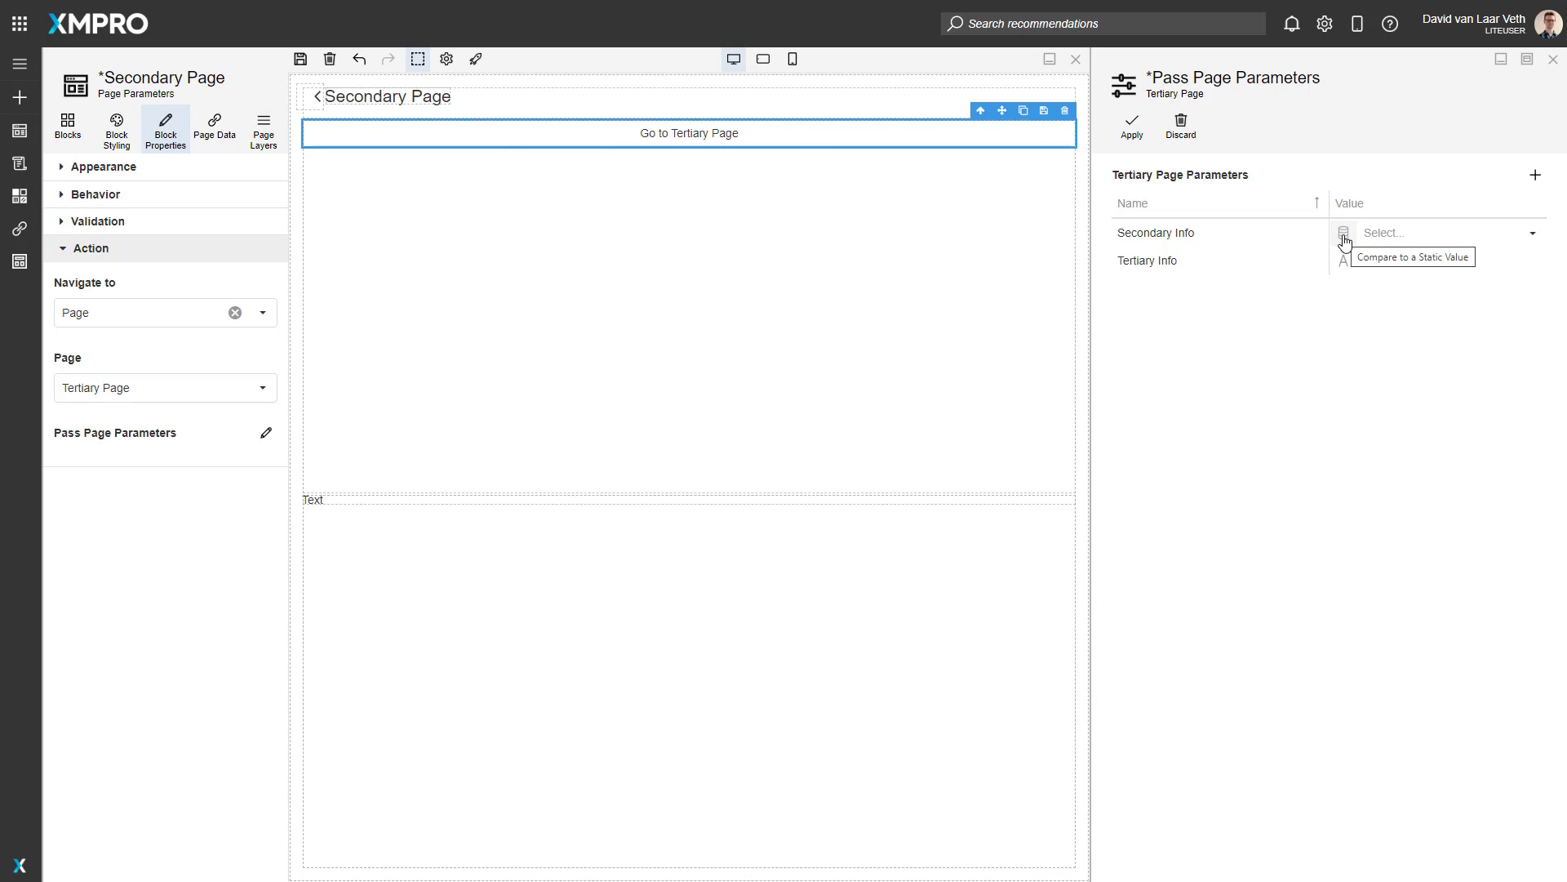
left_click(1400, 234)
left_click(1403, 262)
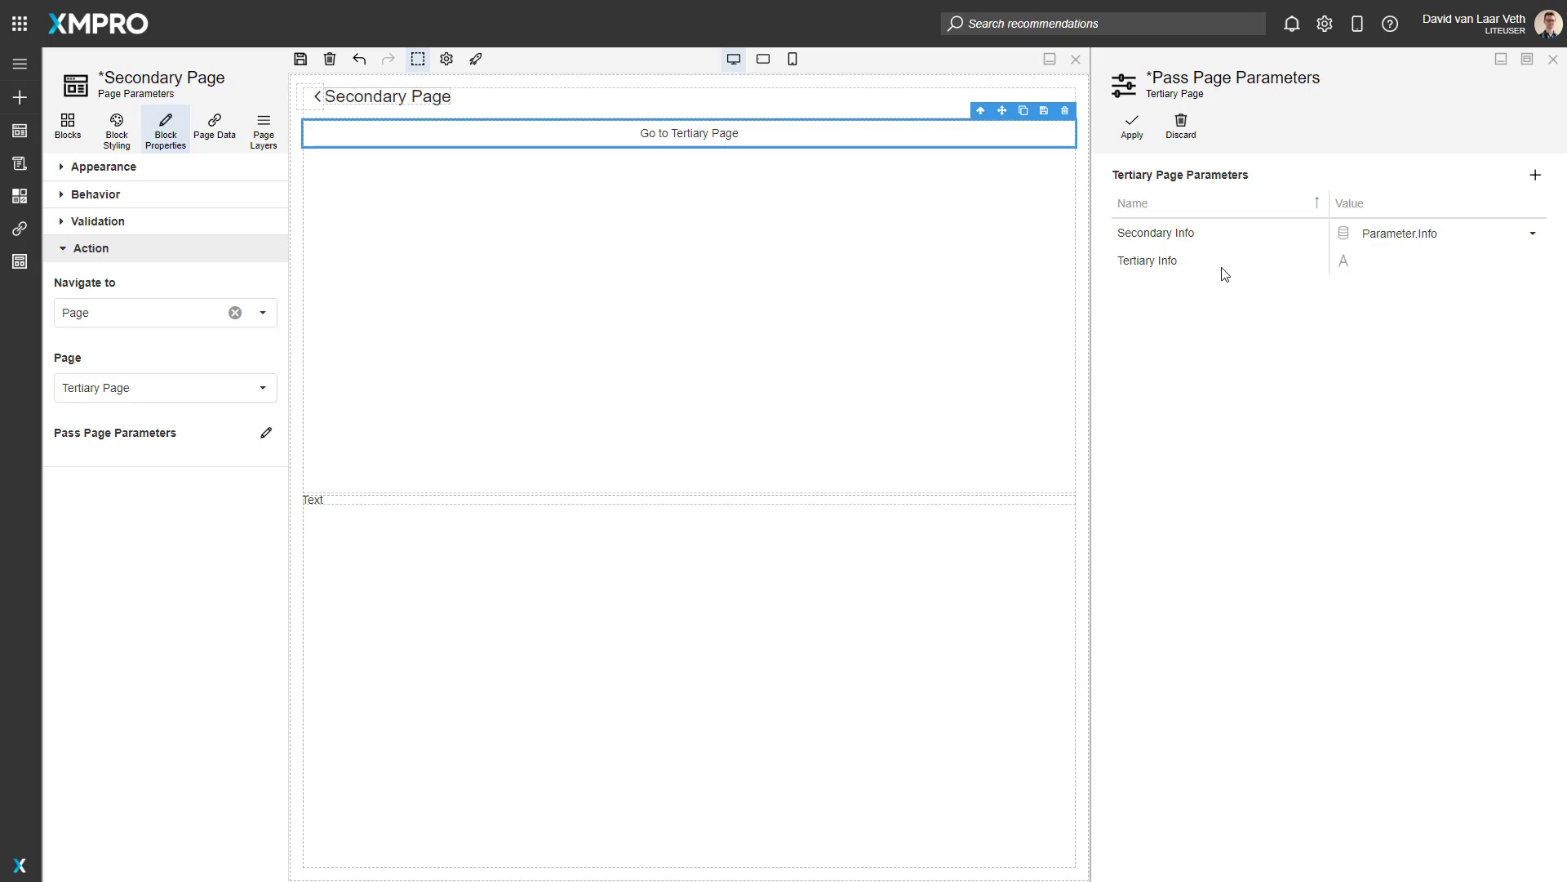
Step: Set the Tertiary Info parameter to the static text "I have been to the Secondary Page." and apply the page parameters
left_click(1415, 259)
type("I came")
key("ctrl+BackSpace")
type("hae ")
type("e been to the S")
type("econd")
type("ary Page")
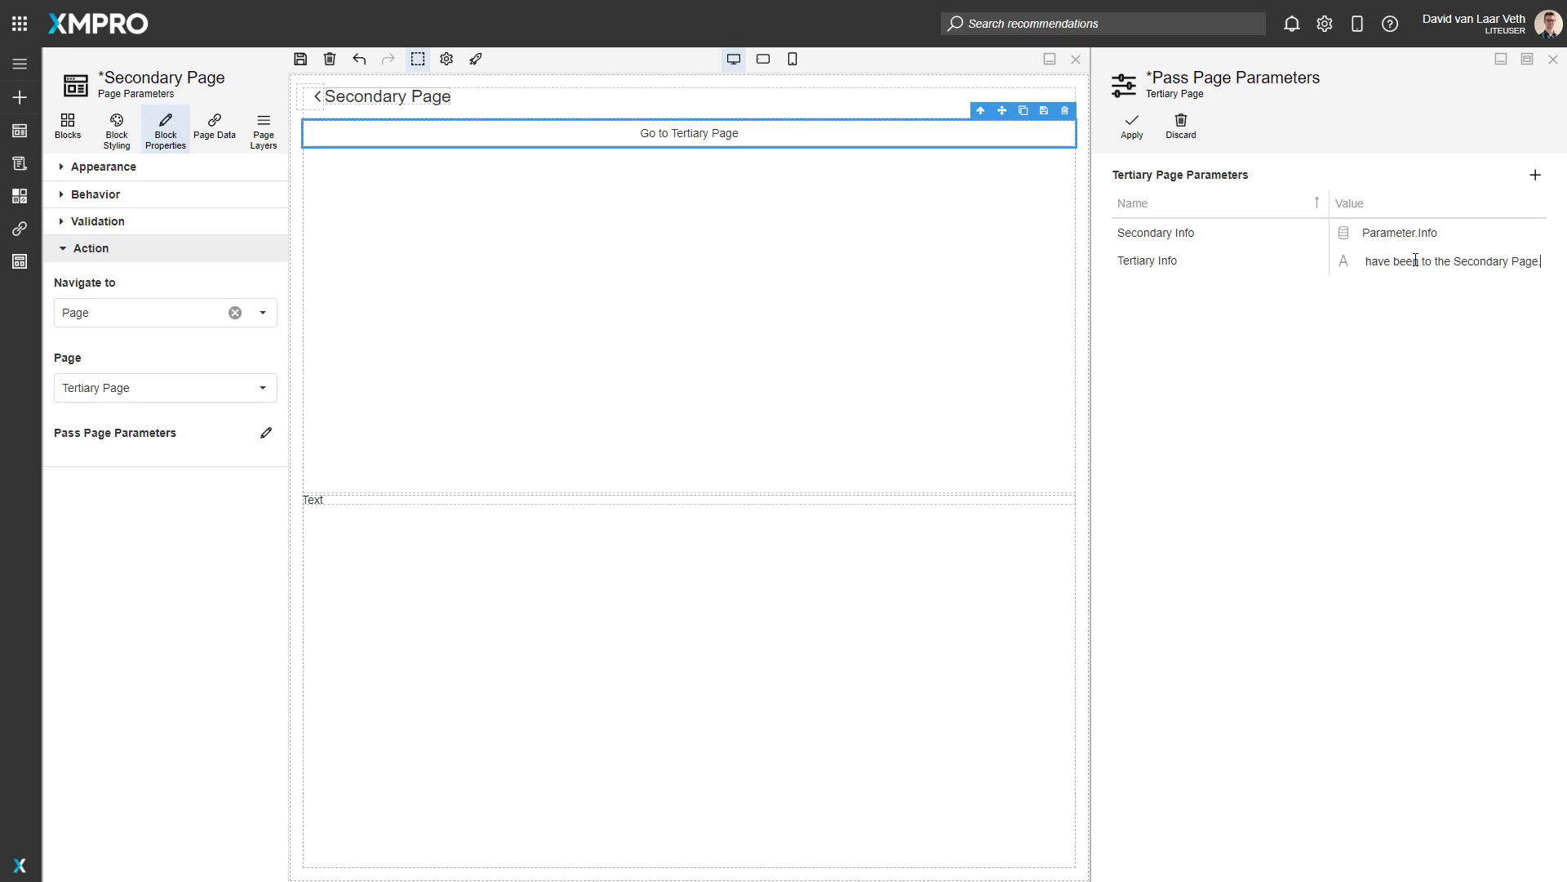
type(".")
left_click(1321, 173)
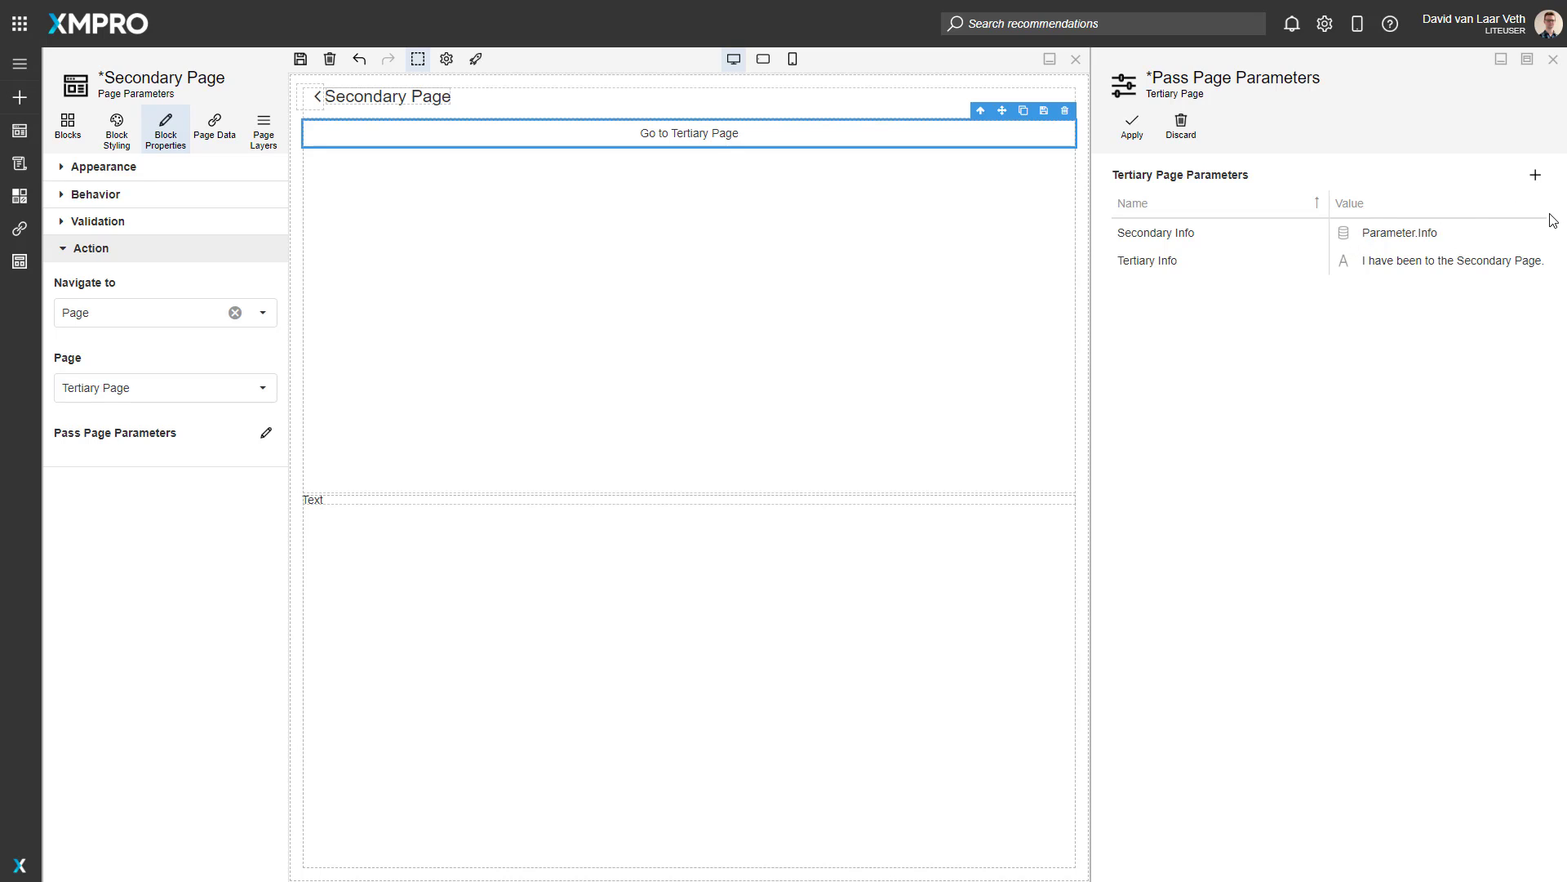
left_click(1143, 138)
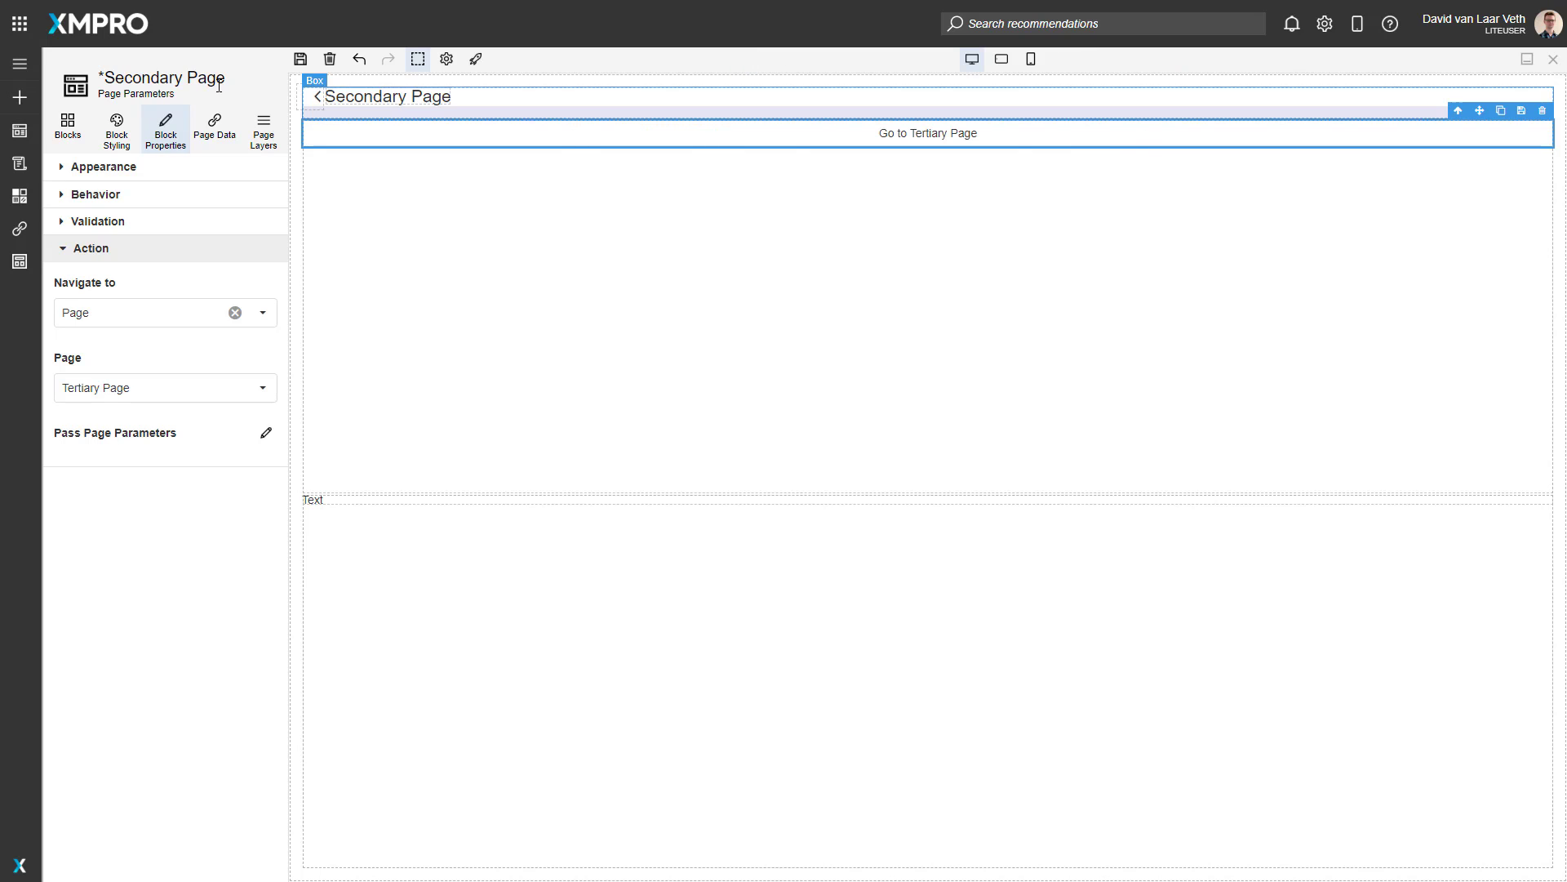
Step: Save the Secondary Page and switch to editing the Tertiary Page
left_click(301, 59)
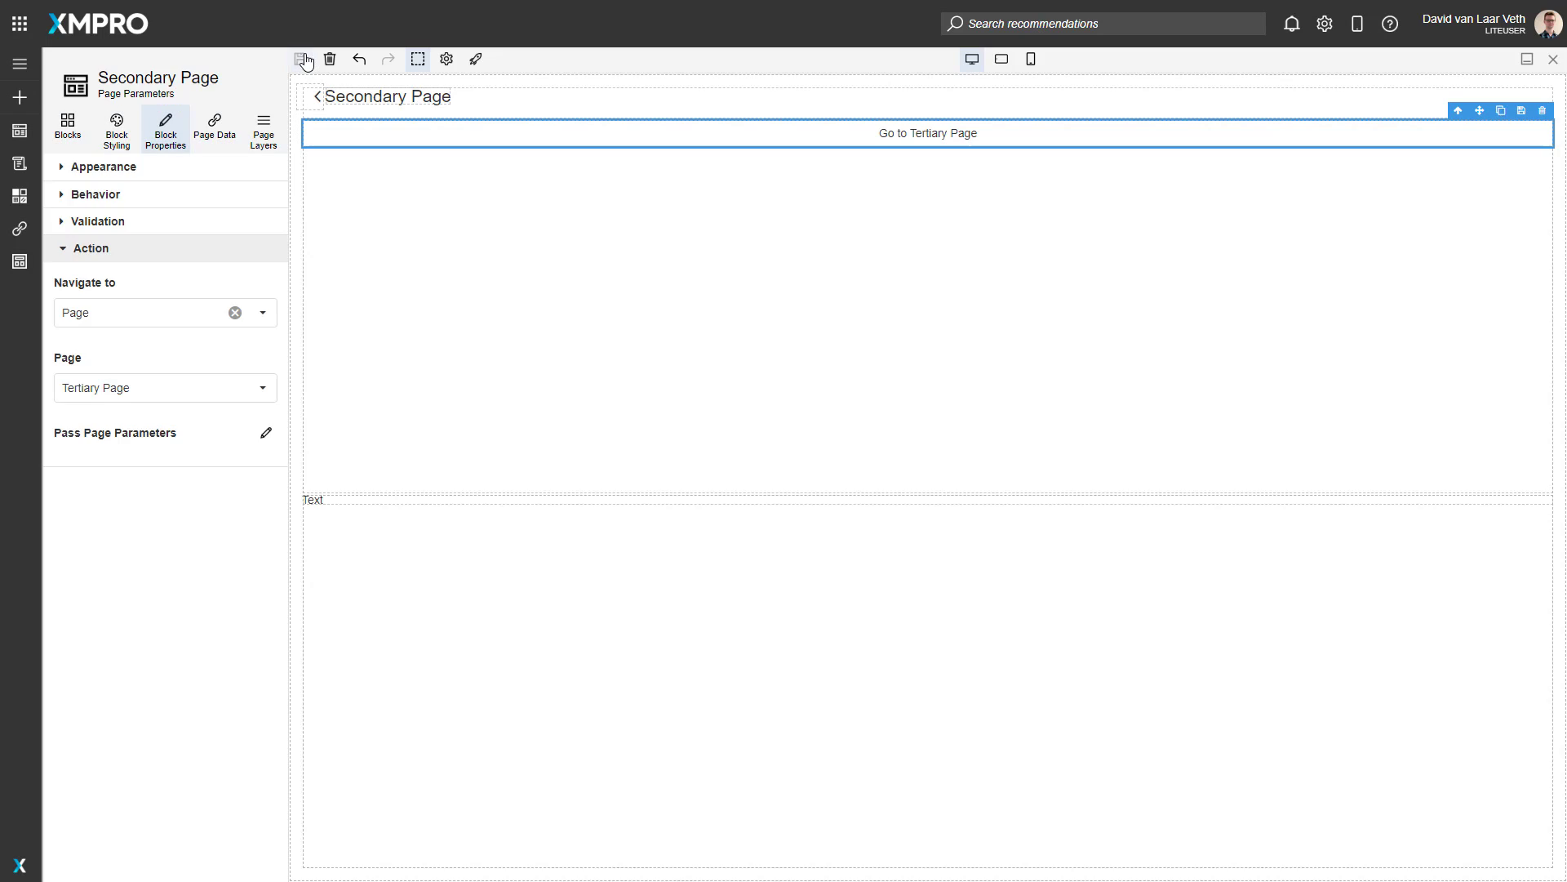
left_click(211, 66)
left_click(176, 297)
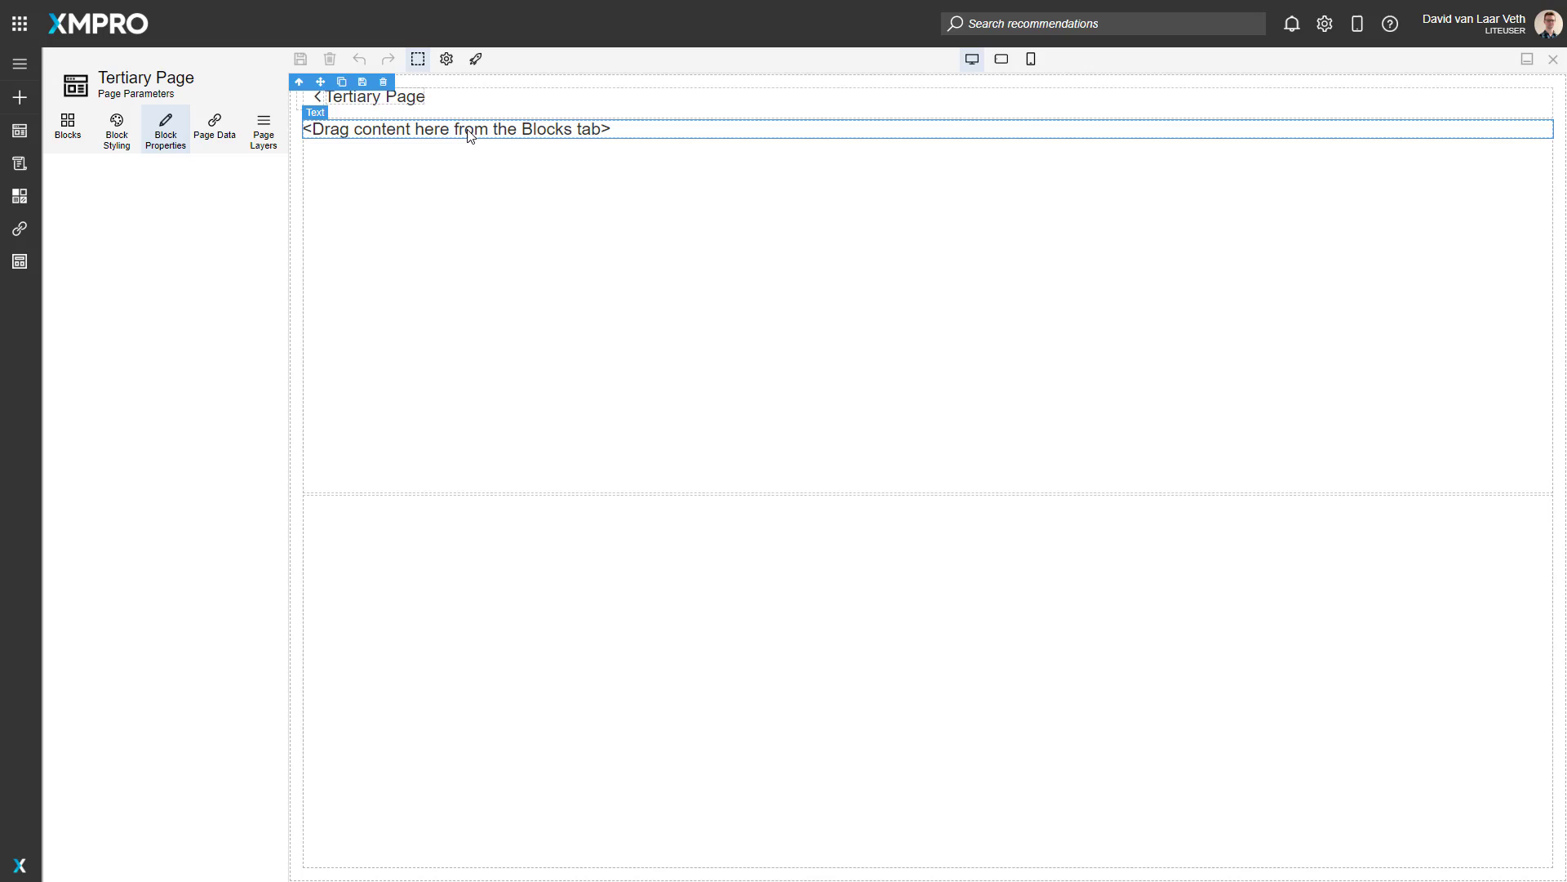
Step: Bind the text of the Tertiary Page's placeholder text block to the dynamic value Parameter.Secondary Info
left_click(471, 135)
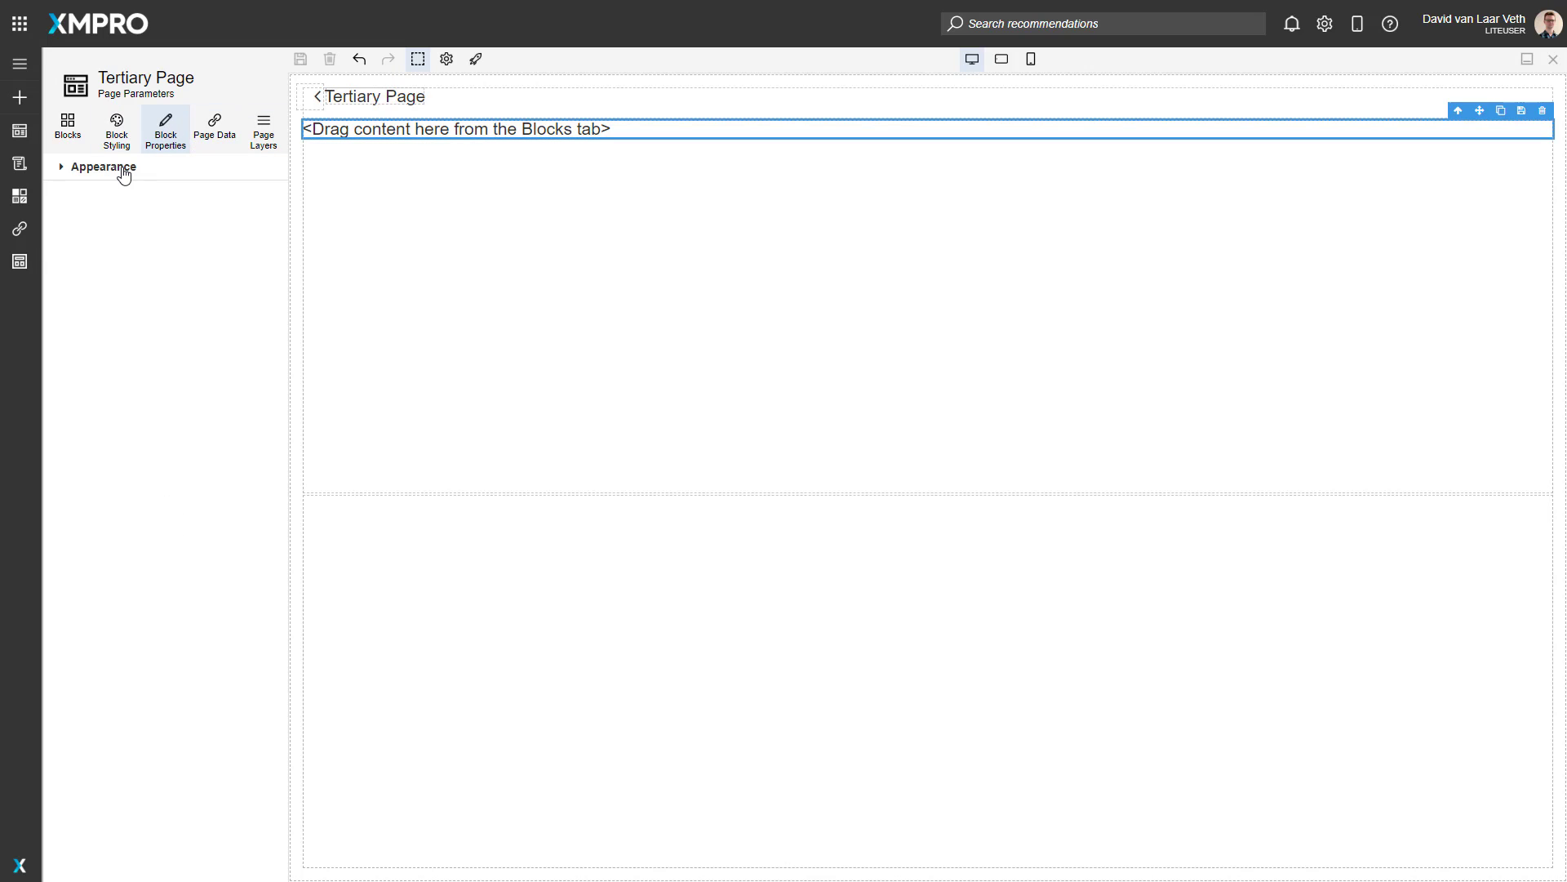
left_click(123, 168)
left_click(69, 231)
left_click(200, 234)
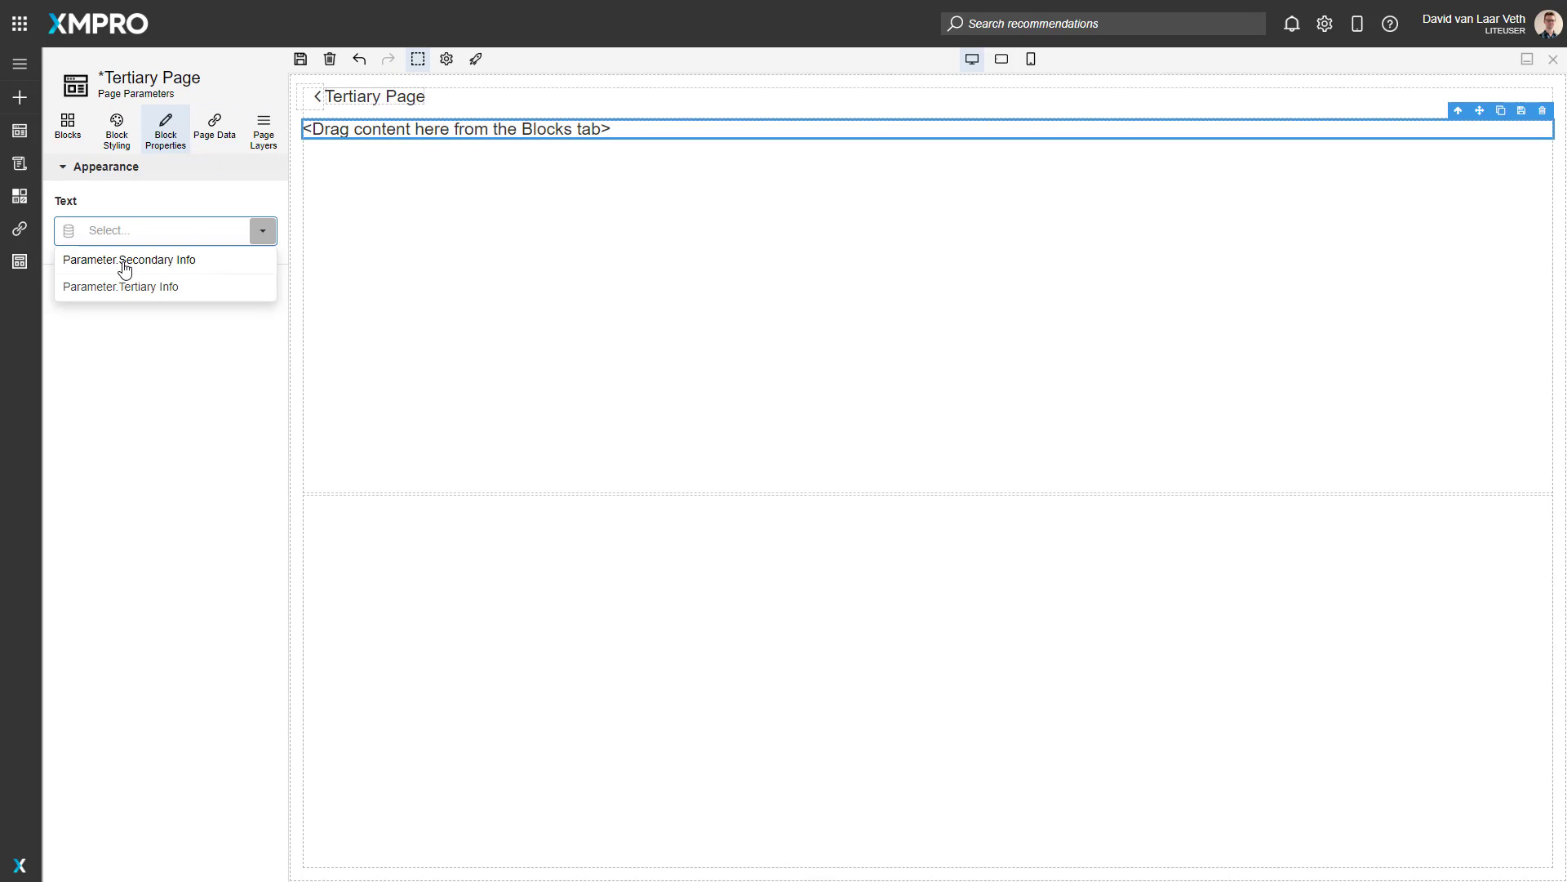
left_click(158, 260)
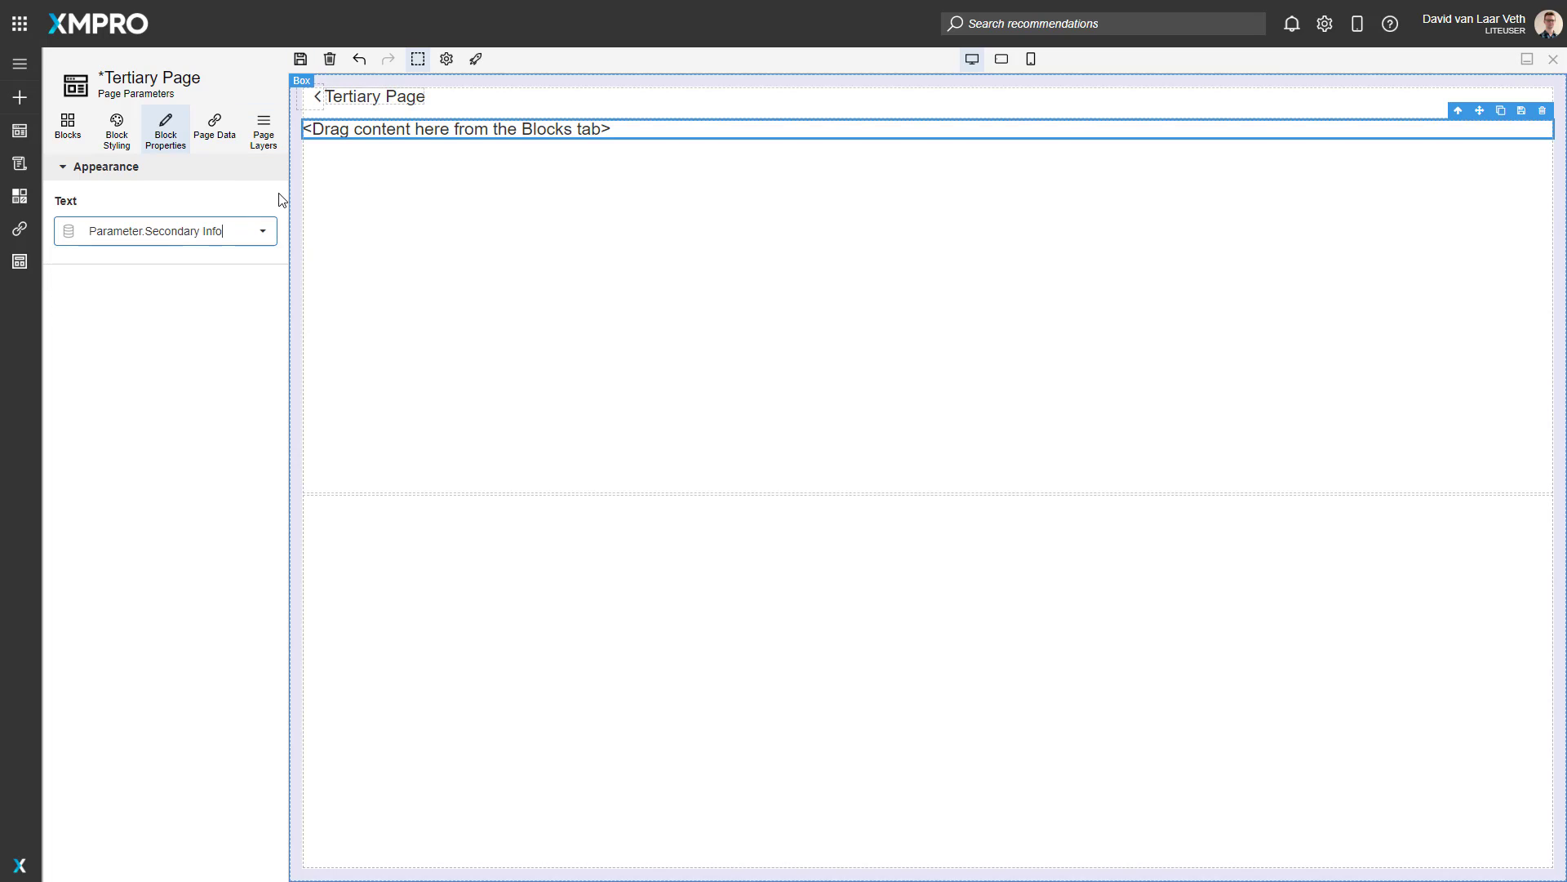
Step: Duplicate the text block on the Tertiary Page and bind the copy's text to Parameter.Tertiary Info
left_click(388, 137)
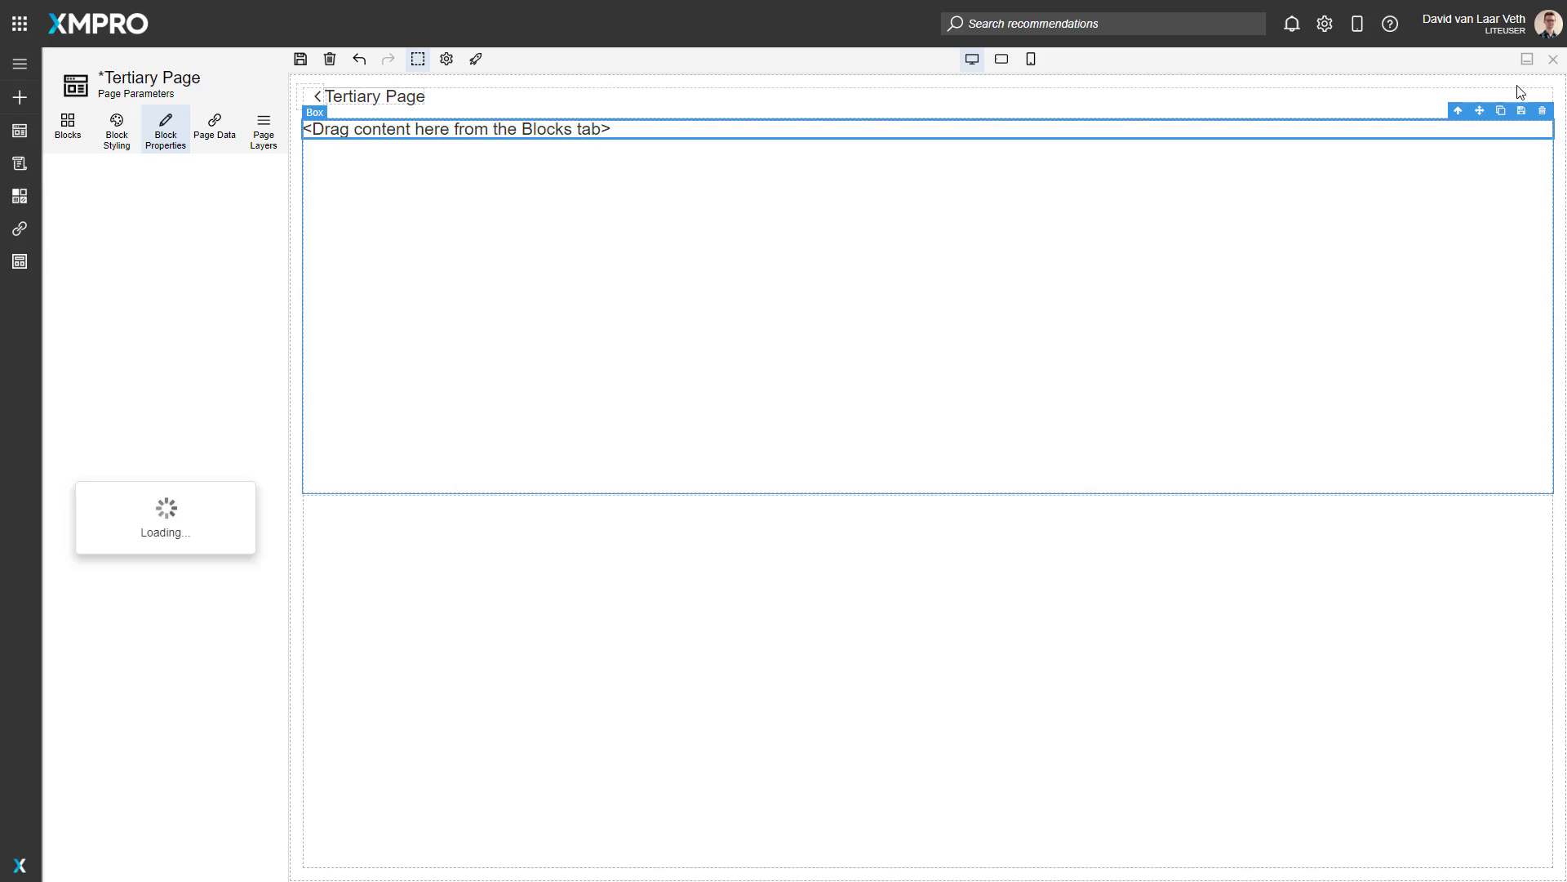
left_click(1502, 111)
left_click(623, 147)
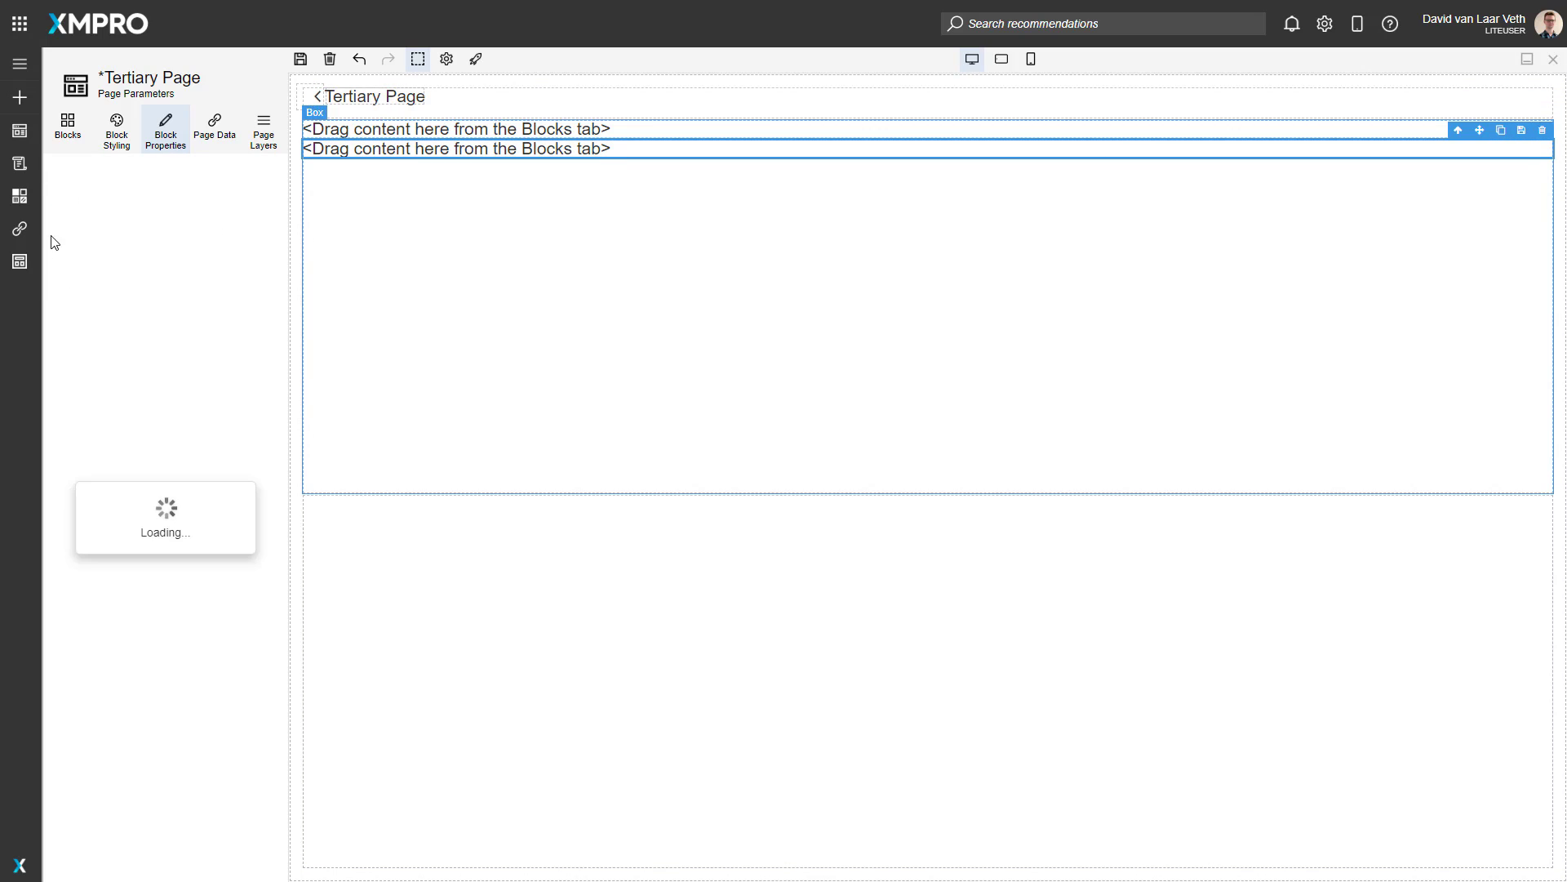
left_click(270, 242)
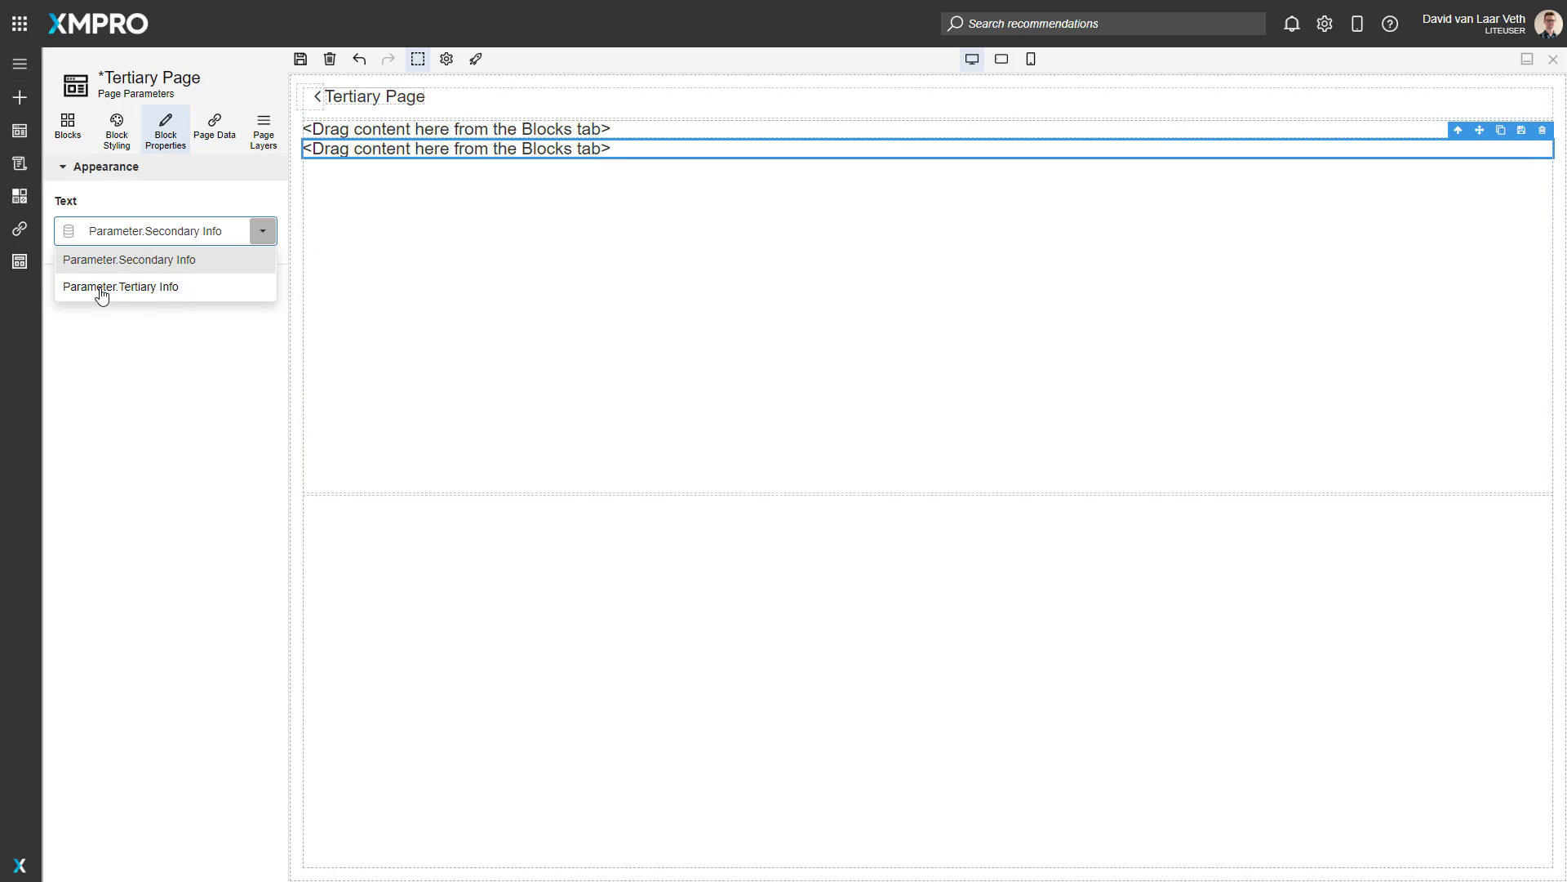
left_click(134, 290)
Step: Save the Tertiary Page and launch it with the Secondary Info and Tertiary Info launch parameters left empty
left_click(300, 59)
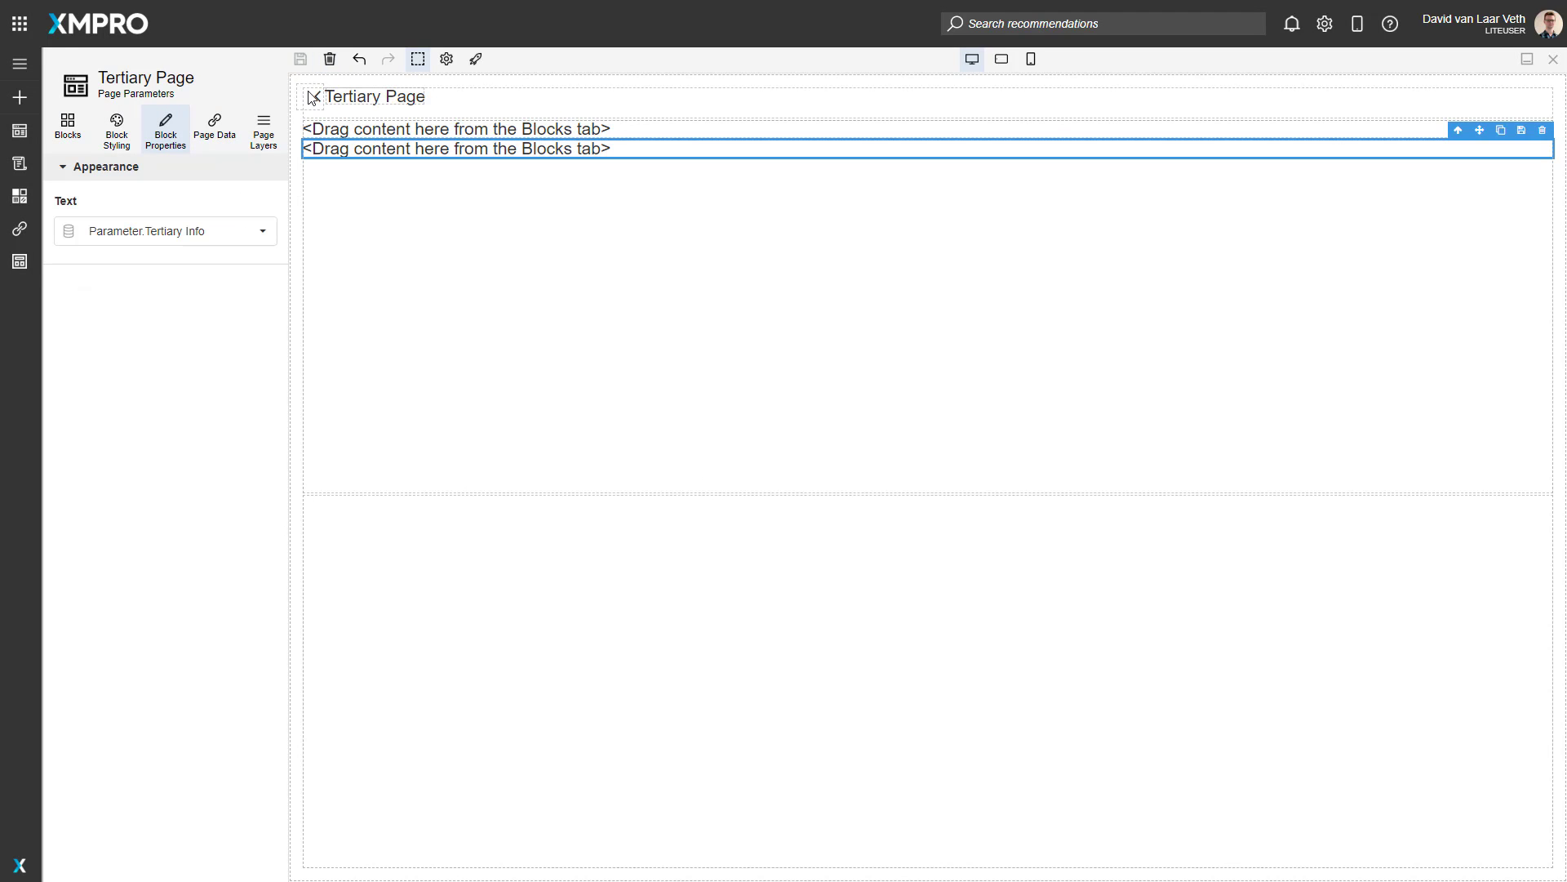
left_click(478, 62)
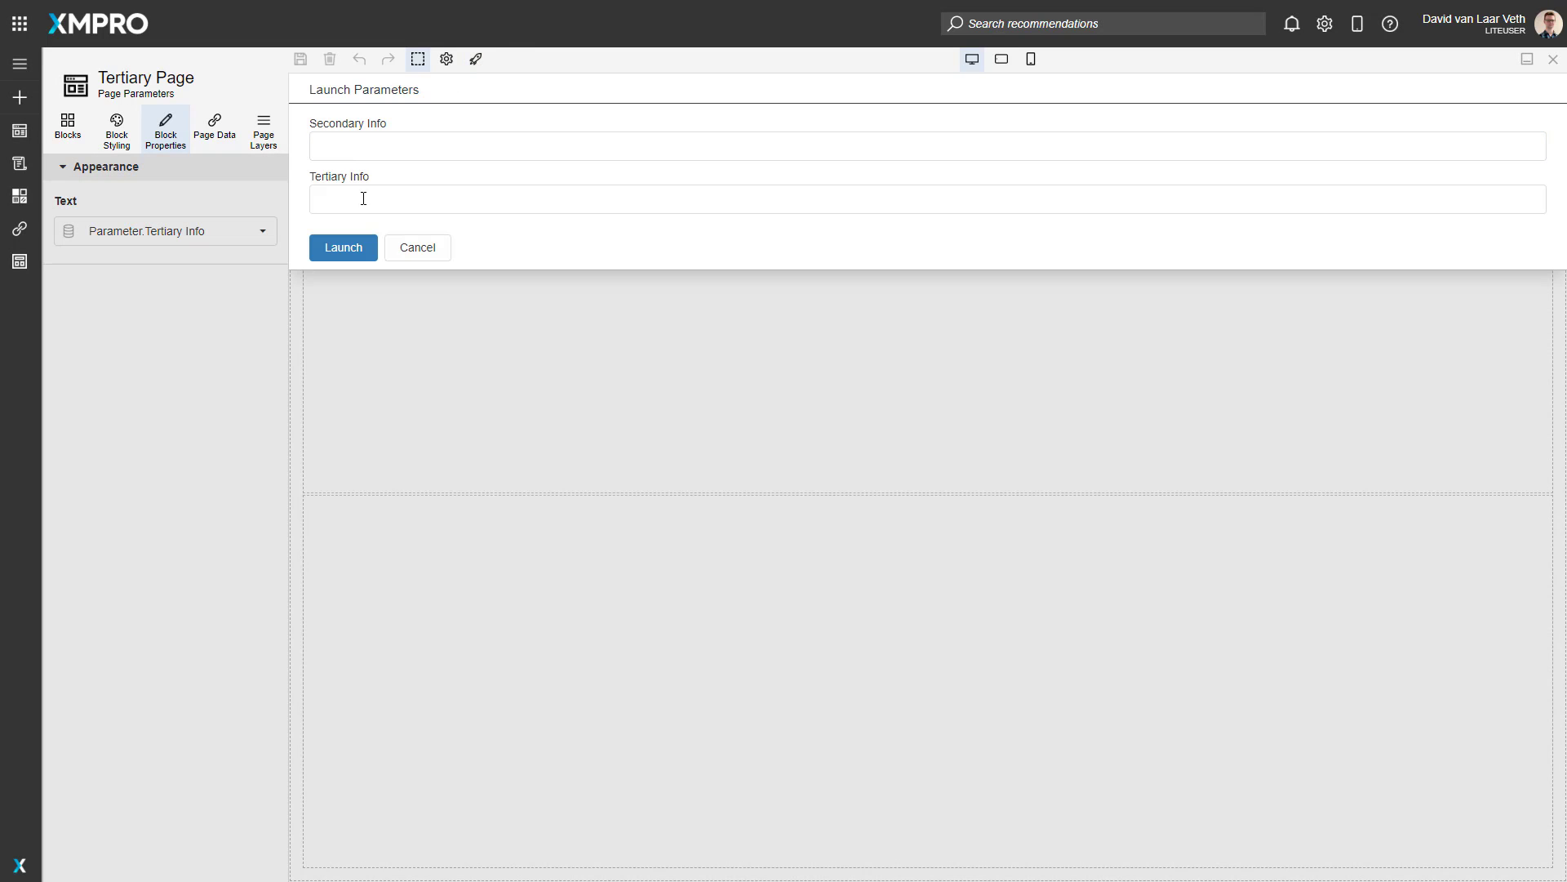
left_click(335, 253)
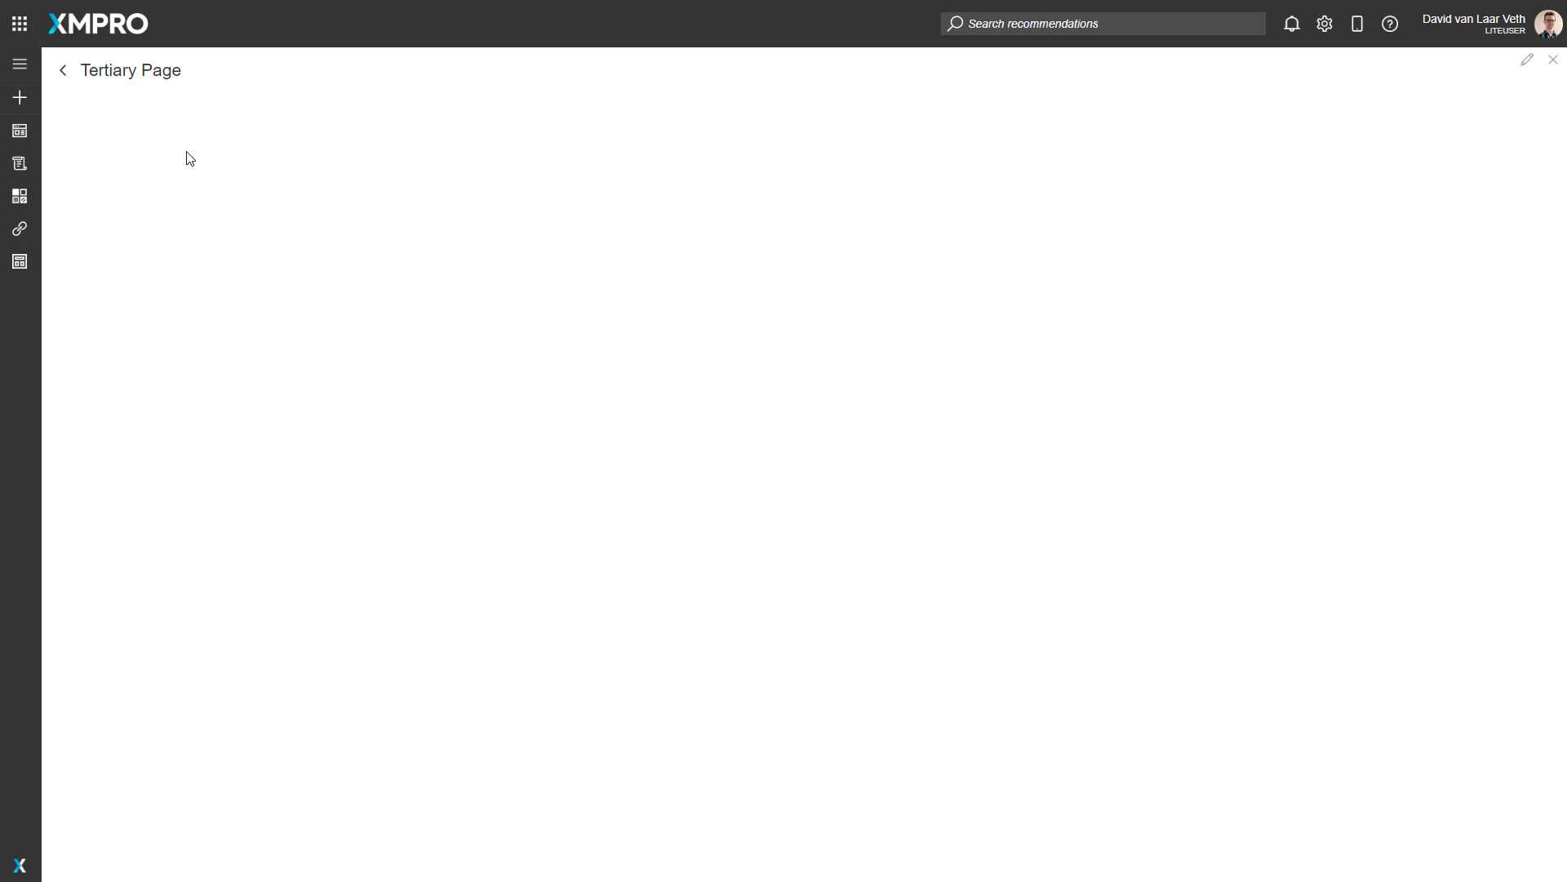
Step: Return to the Landing Page and follow the links through the Secondary Page to the Tertiary Page to check the passed texts
left_click(64, 75)
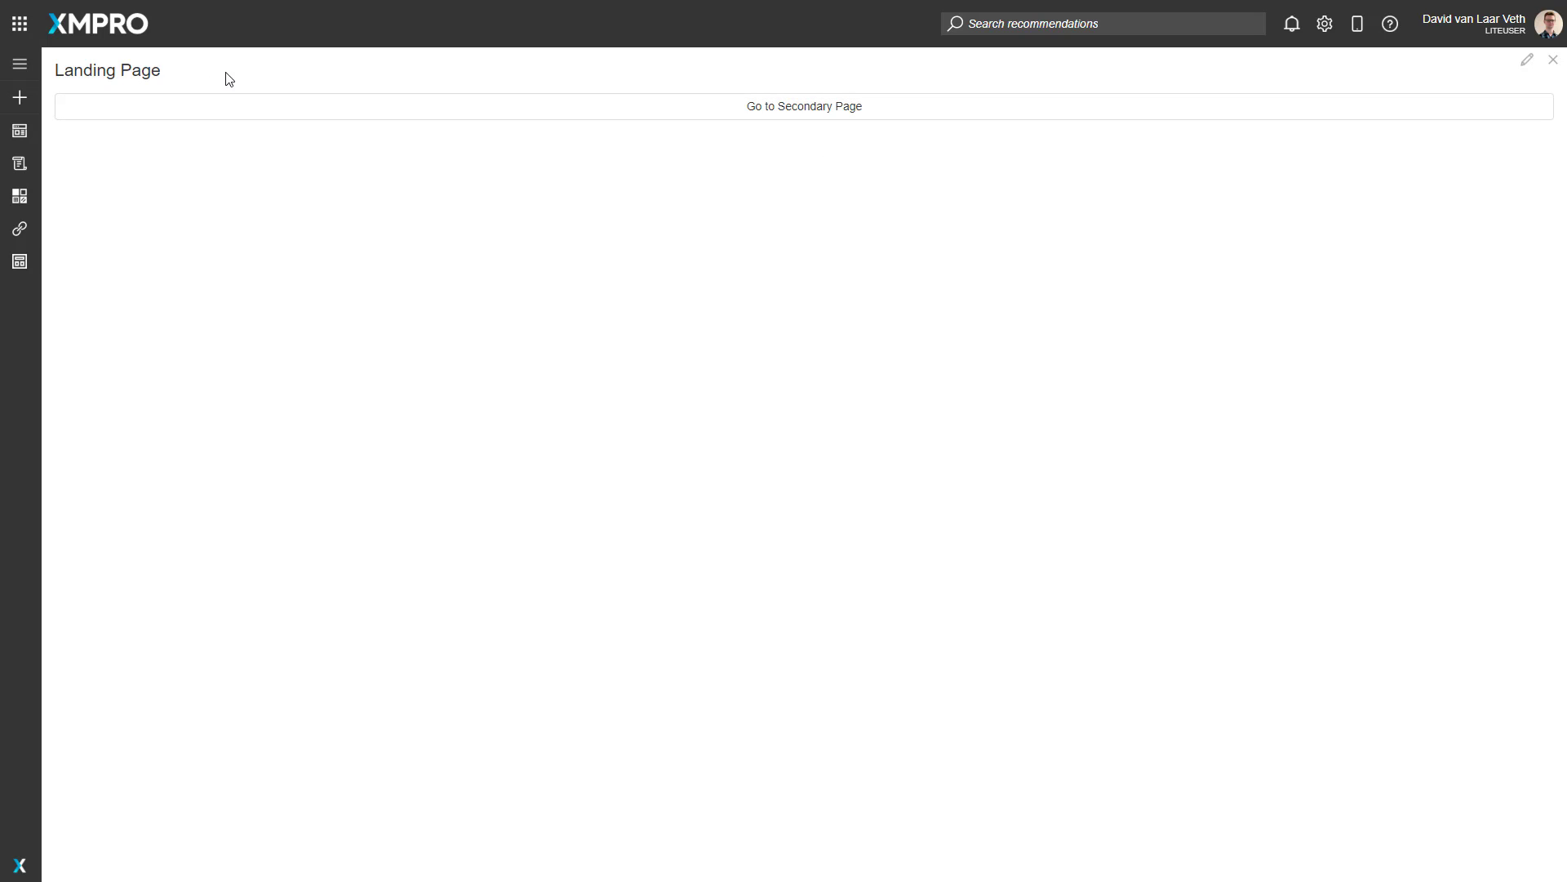
left_click(836, 120)
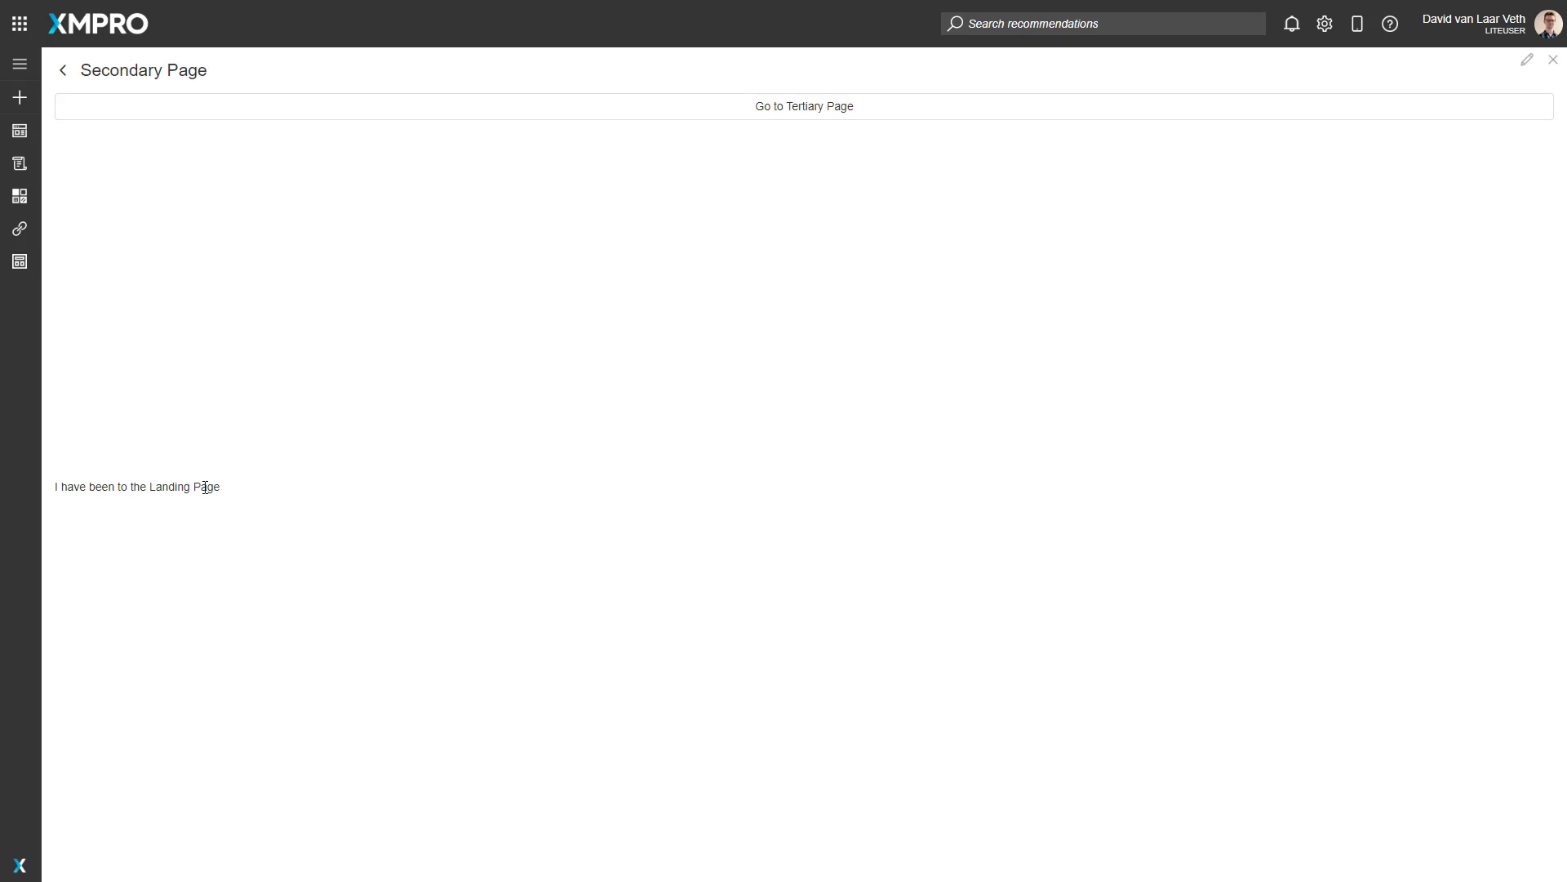
left_click(777, 114)
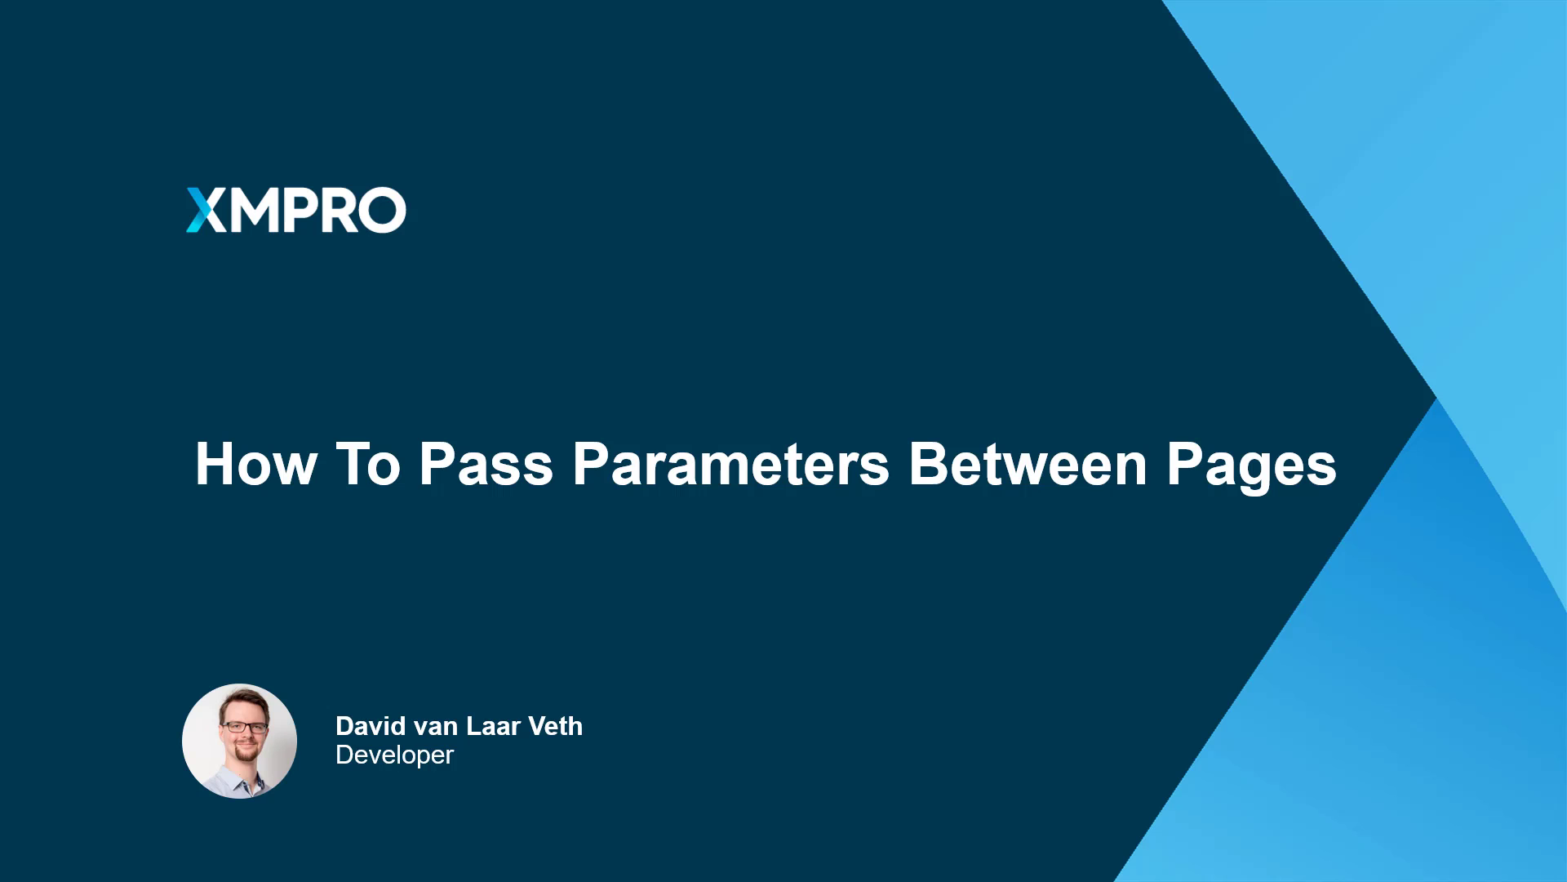
left_click(709, 233)
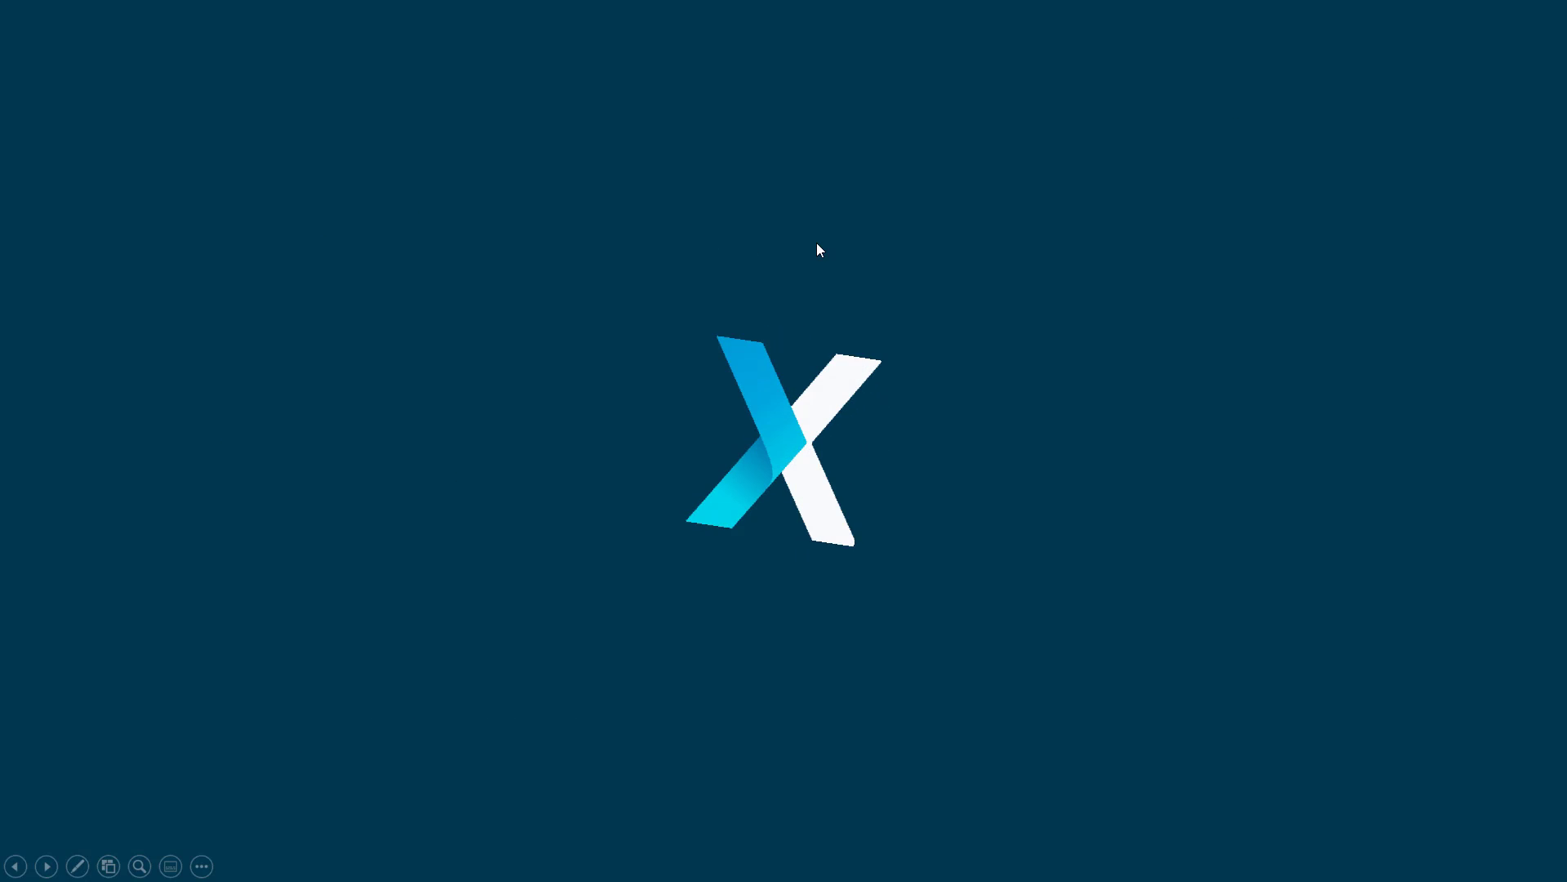